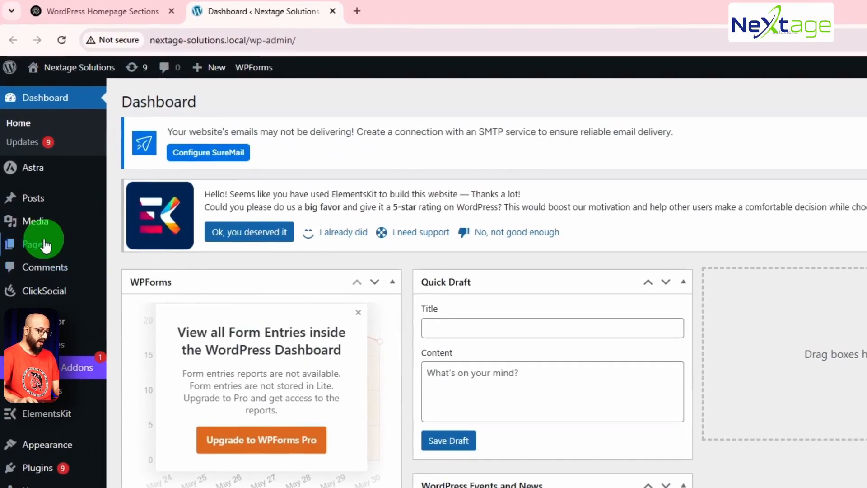
Create a new page titled Blog in a separate tab and open it for editing with Elementor.
mouse_move(63, 241)
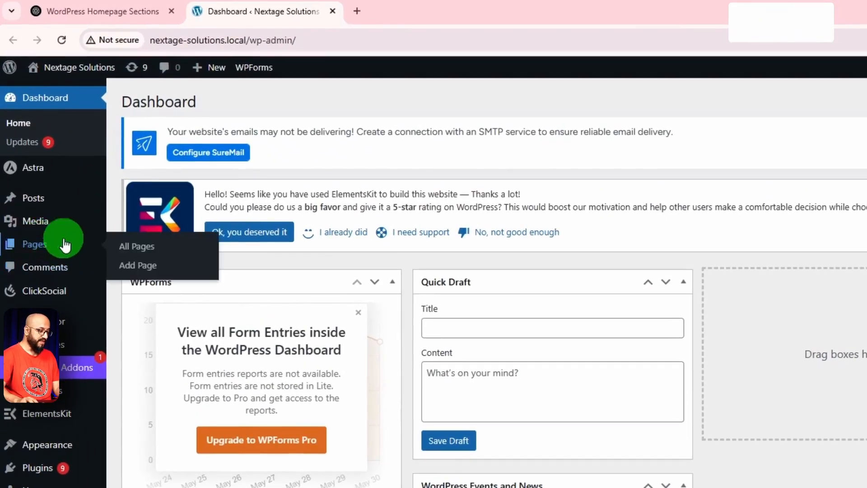
ctrl+click(160, 271)
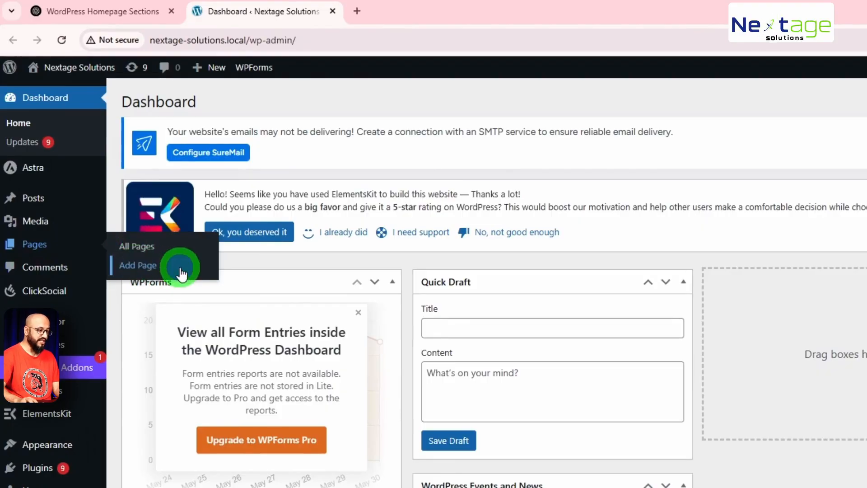
click(413, 15)
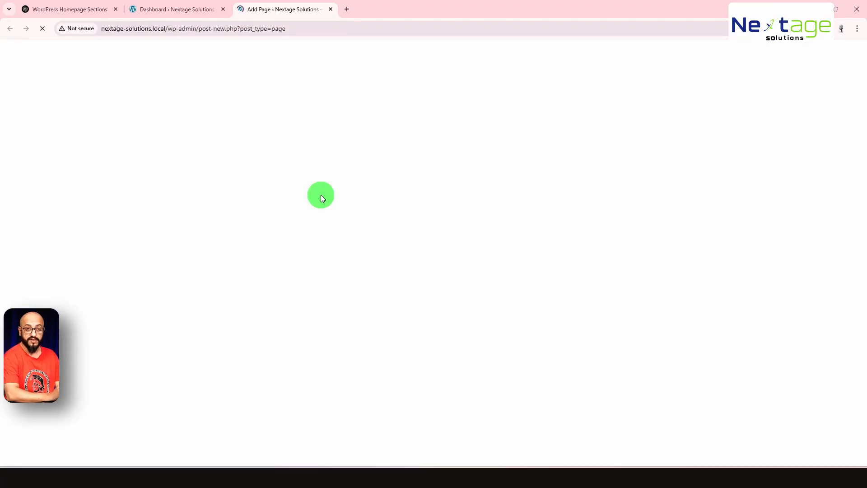
text(Blog)
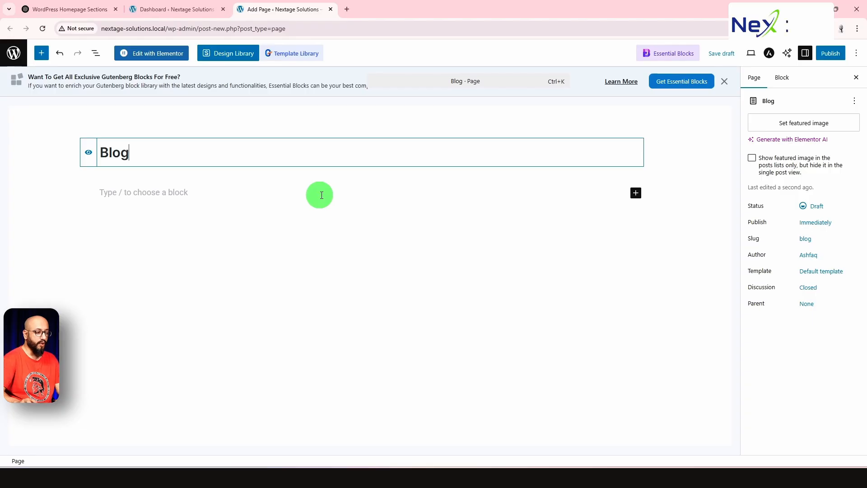
click(167, 55)
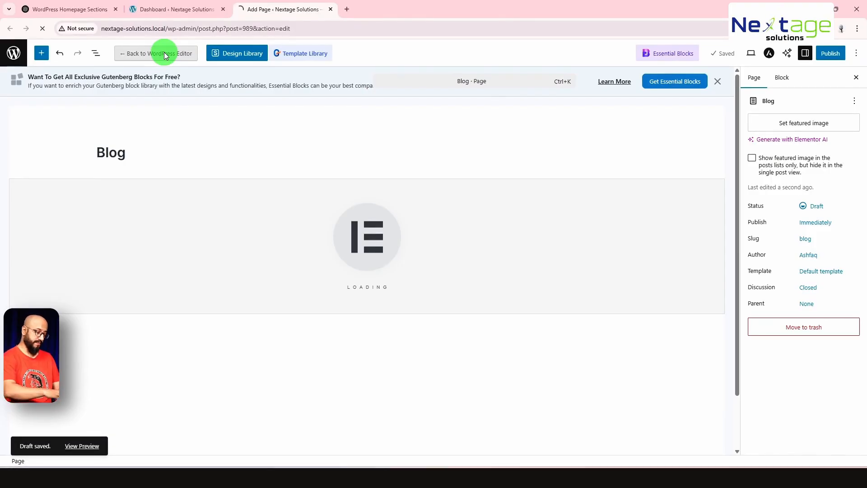
Open nextagesolutions.com and designsvalley.com in separate tabs, and view the Blogs page of the Nextage site.
key(ctrl+t)
text(nex)
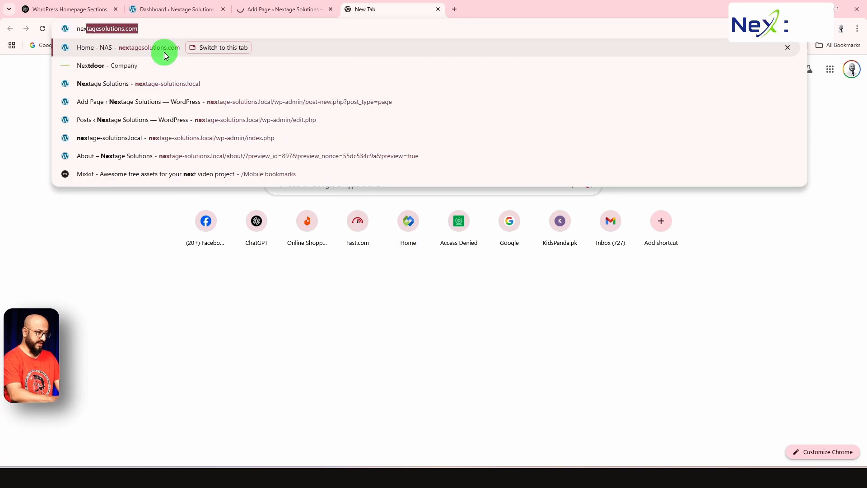
key(Return)
key(ctrl+t)
text(designsvalley.com)
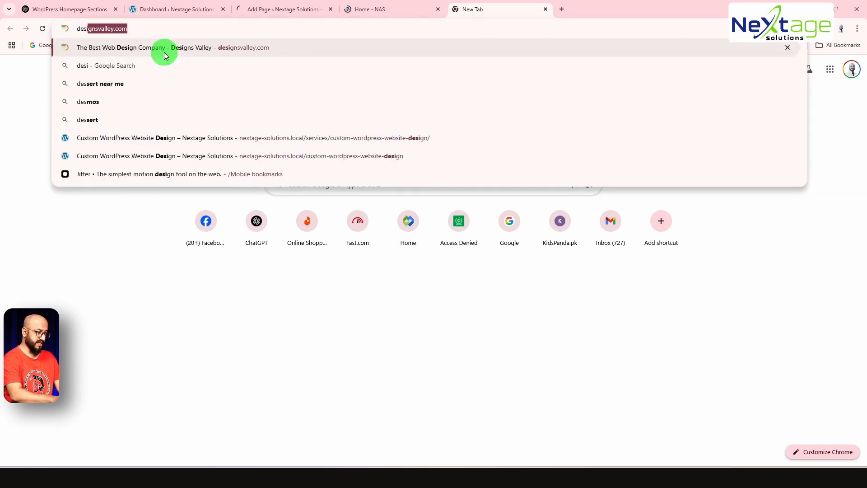
key(Return)
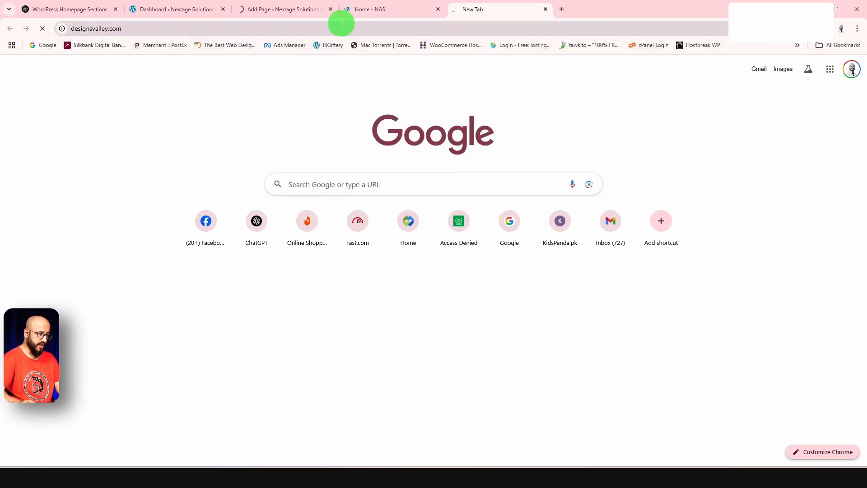
click(365, 9)
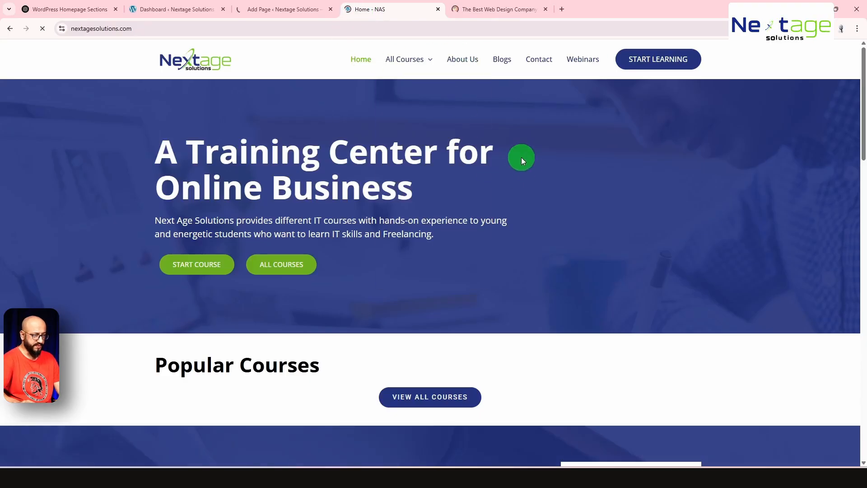
click(499, 61)
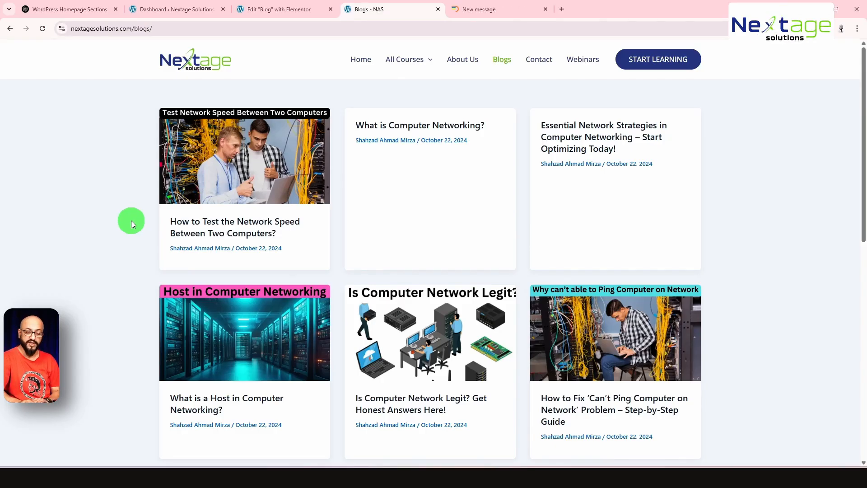
Open the Blog page on designsvalley.com and examine its header banner and post grid layout.
click(497, 12)
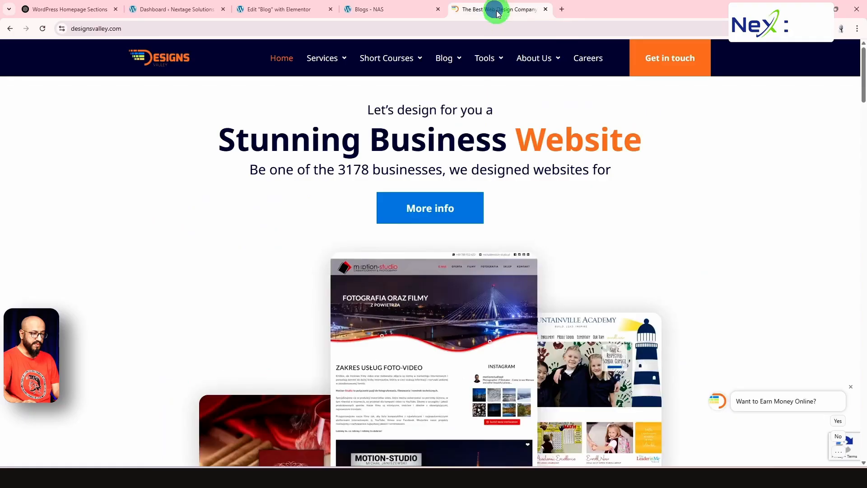
click(446, 61)
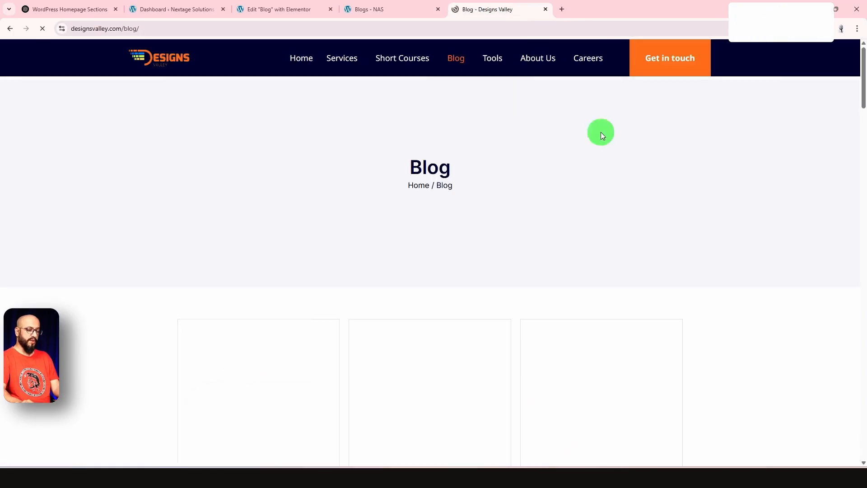
scroll(718, 196, down, 3)
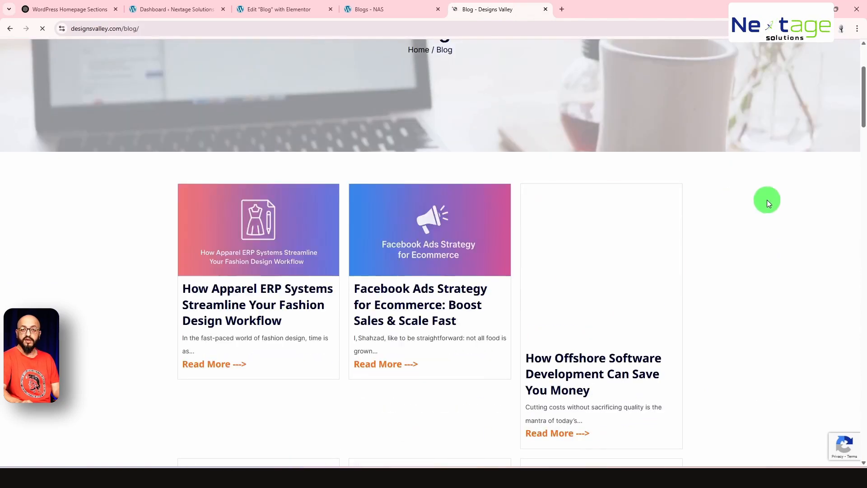
scroll(767, 200, down, 2)
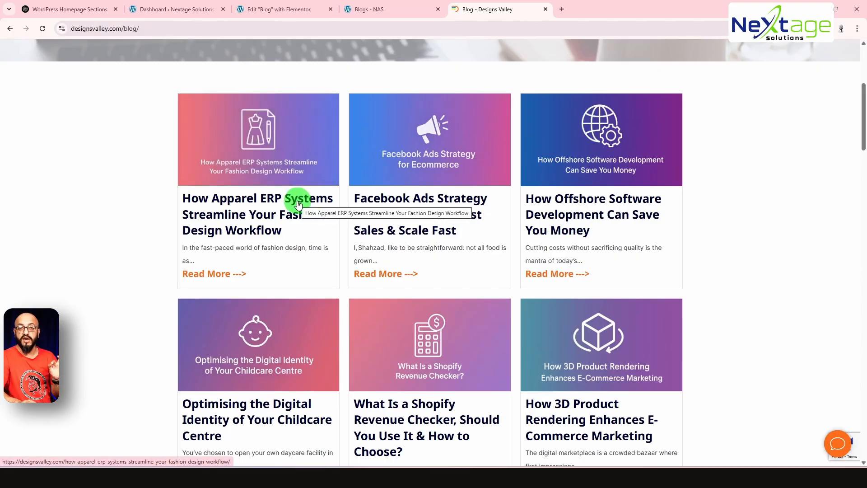
scroll(298, 204, up, 5)
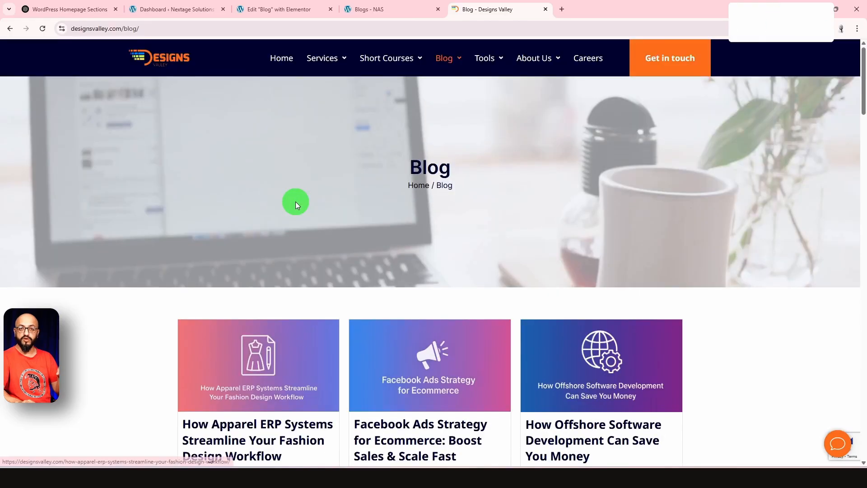
scroll(298, 204, down, 1)
scroll(296, 201, down, 1)
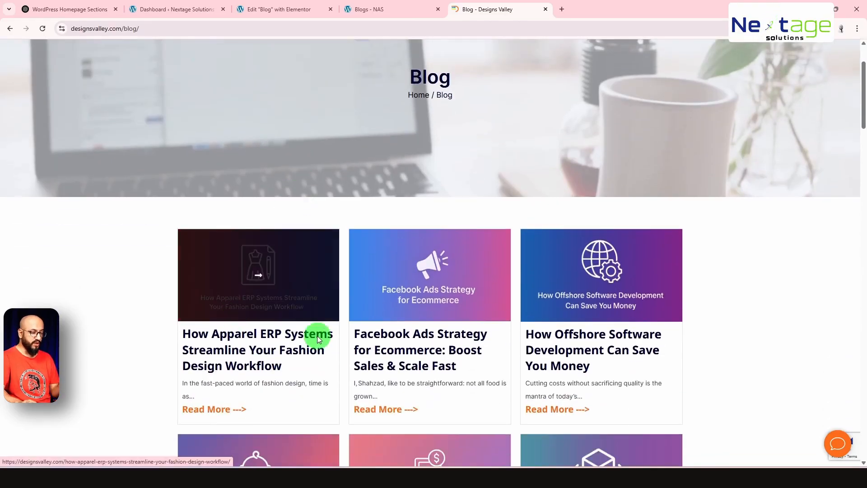
Open the post "How to Test the Network Speed Between Two Computers?" on the Nextage blog and review its single-post layout.
click(381, 9)
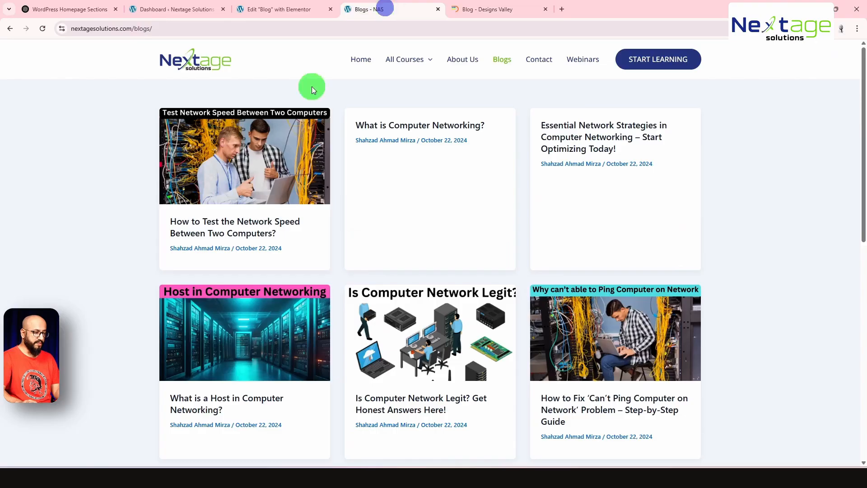
click(259, 181)
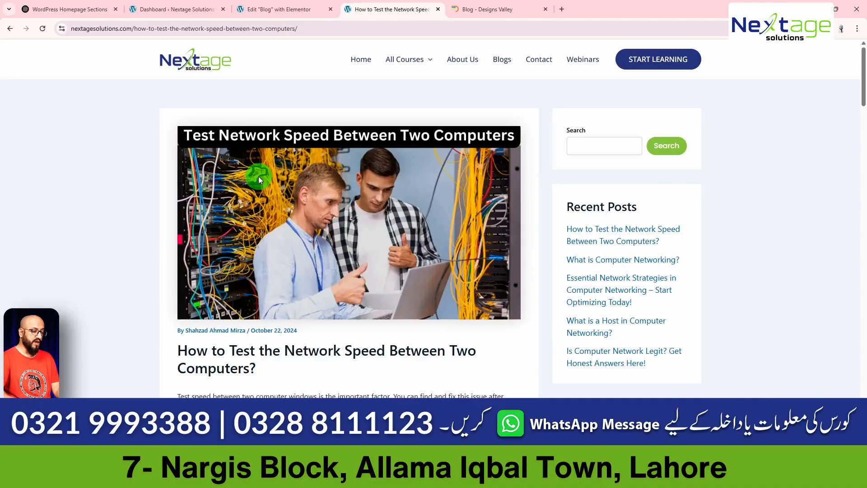
scroll(277, 240, down, 15)
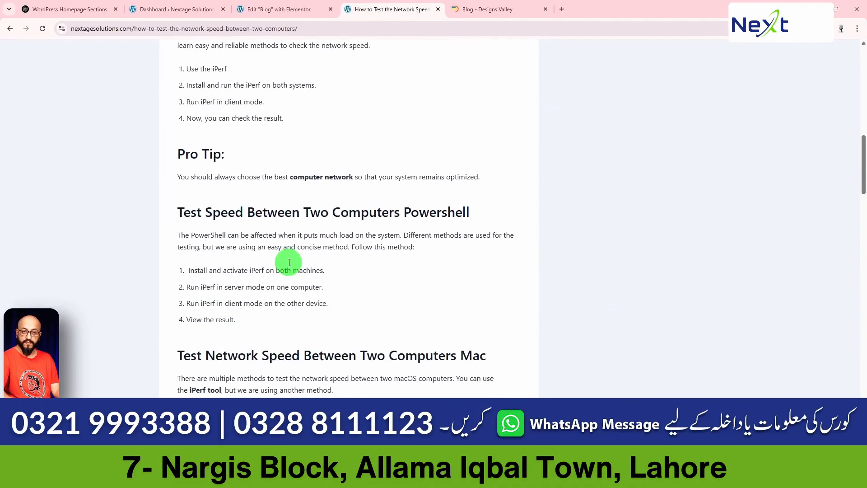
scroll(289, 265, up, 15)
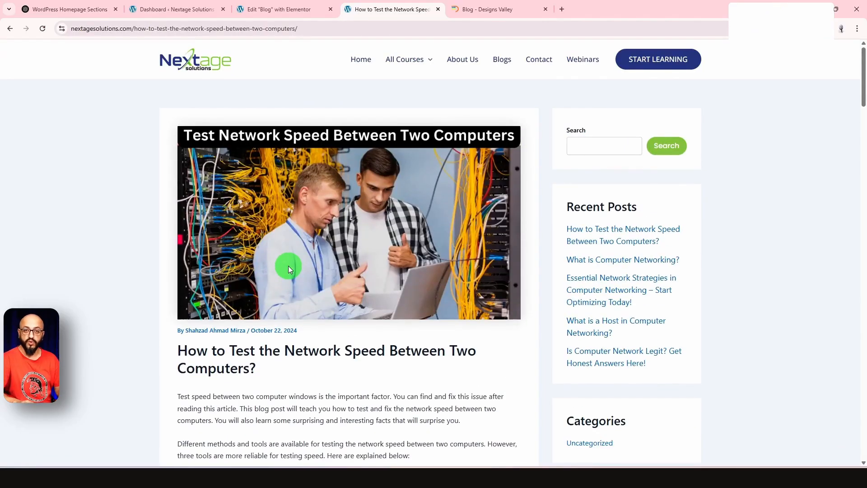
Open the existing About page for editing with Elementor in a new tab from the site's list of pages.
click(288, 11)
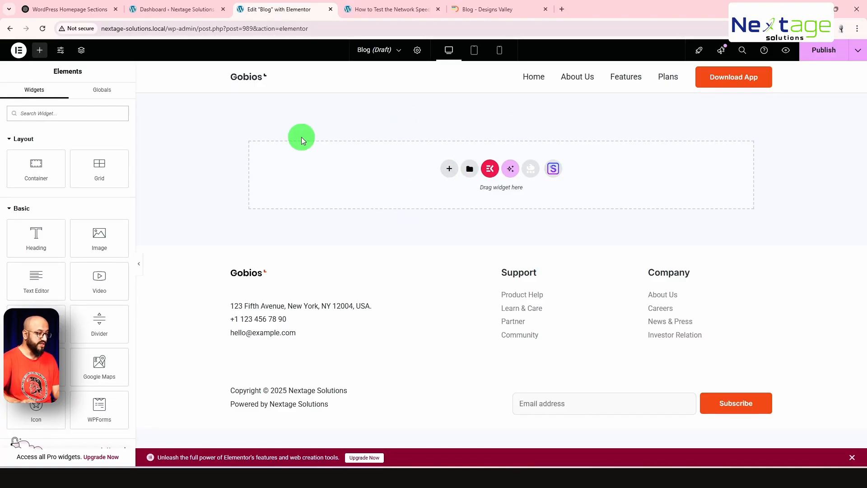
click(181, 9)
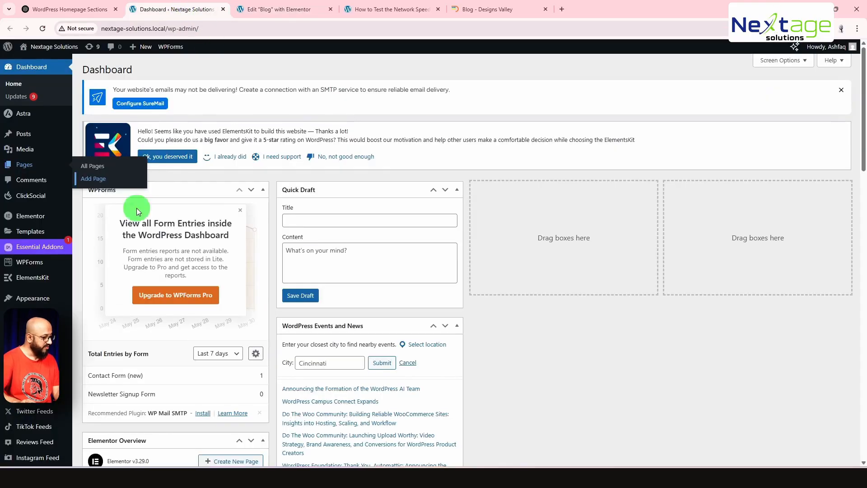
click(29, 165)
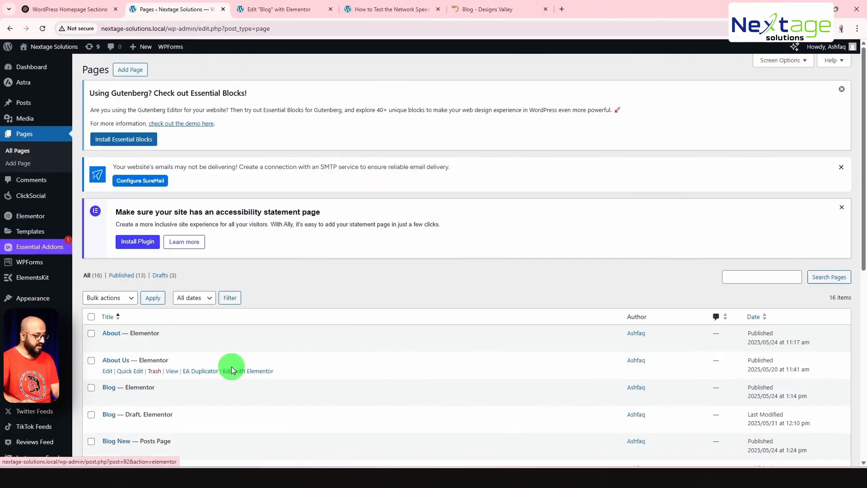
middle_click(233, 370)
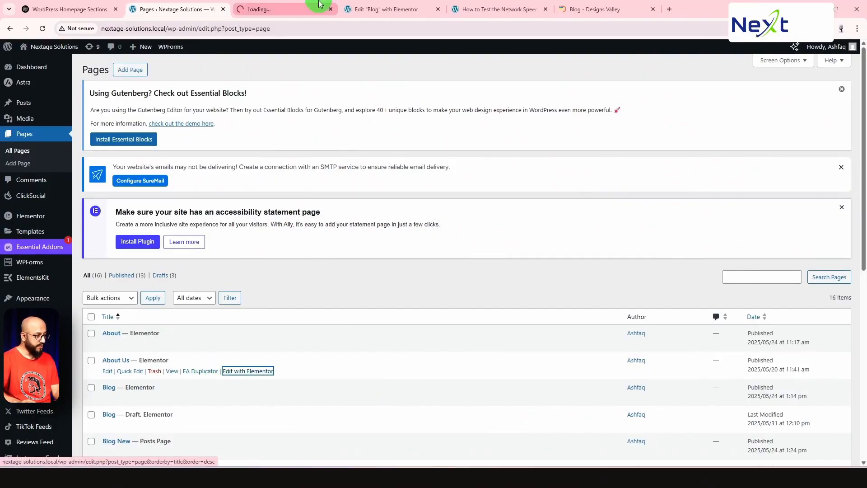
click(291, 12)
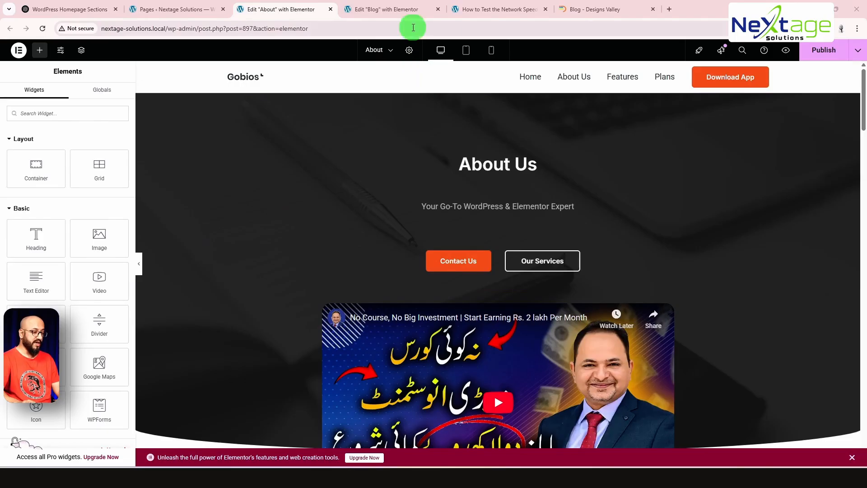
Copy the "About Us" hero container from the About page and paste it into the empty Blog page.
click(385, 8)
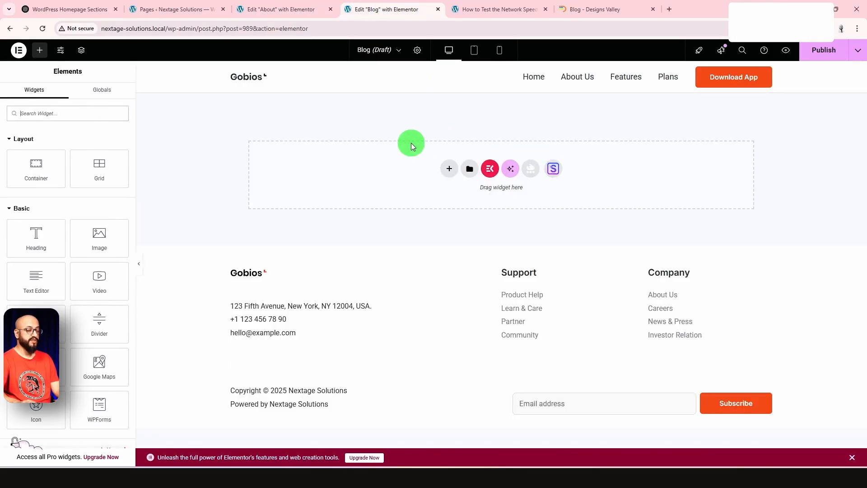
click(270, 13)
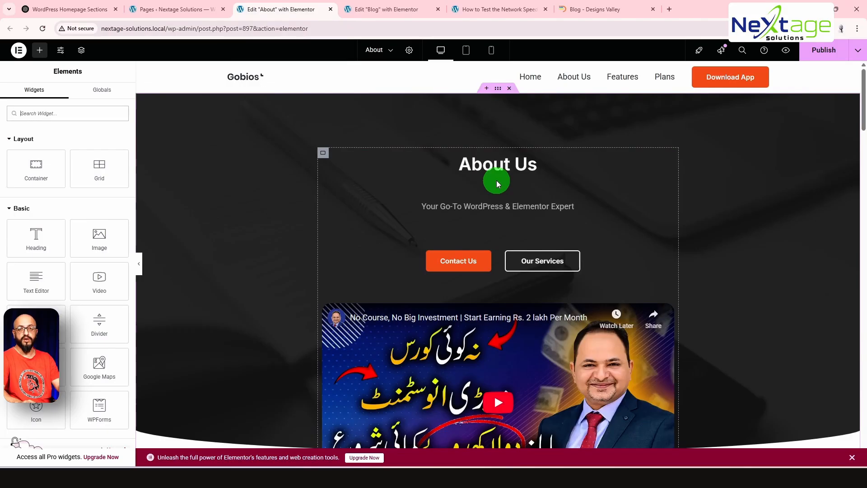
click(497, 90)
right_click(498, 90)
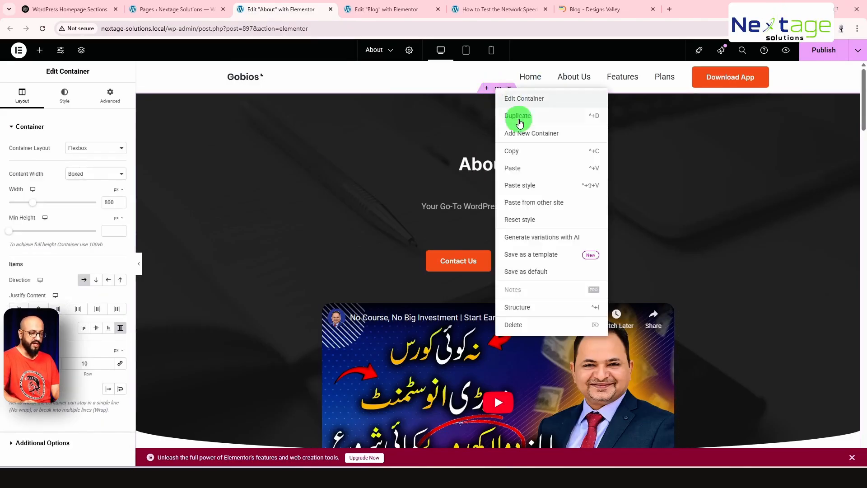
click(515, 159)
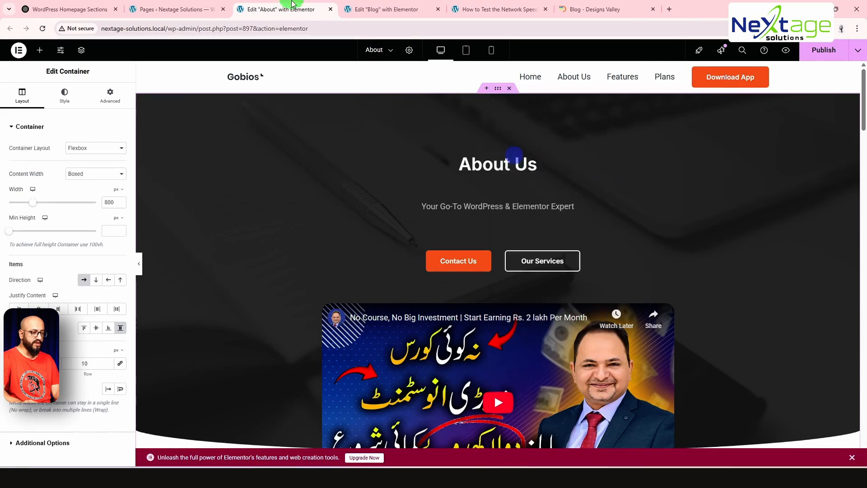
click(387, 14)
right_click(393, 171)
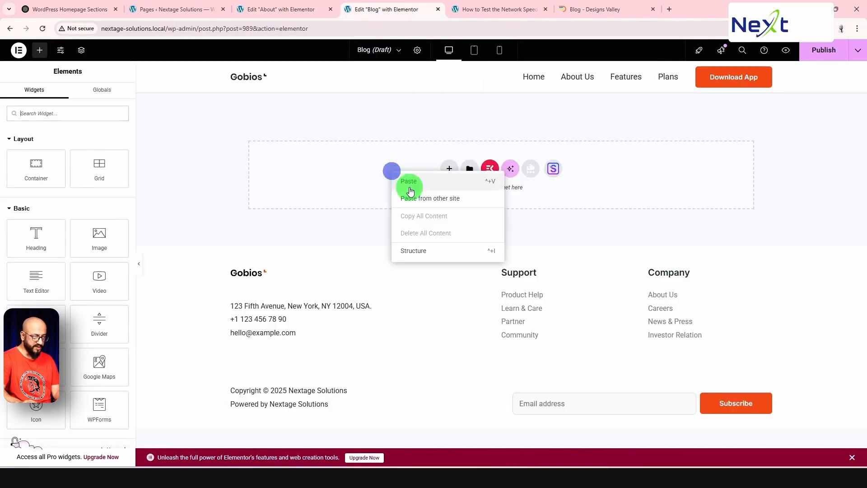
click(416, 185)
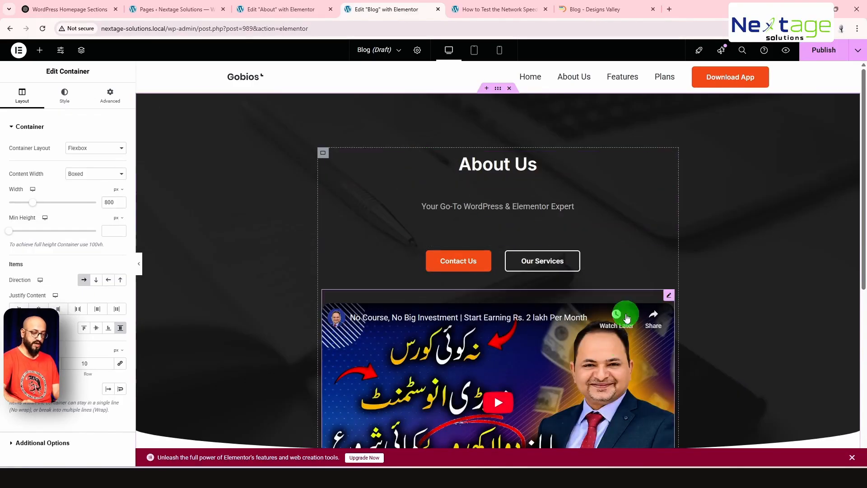
Delete the video and the container with the Contact Us and Our Services buttons from the Blog page's hero section.
click(668, 297)
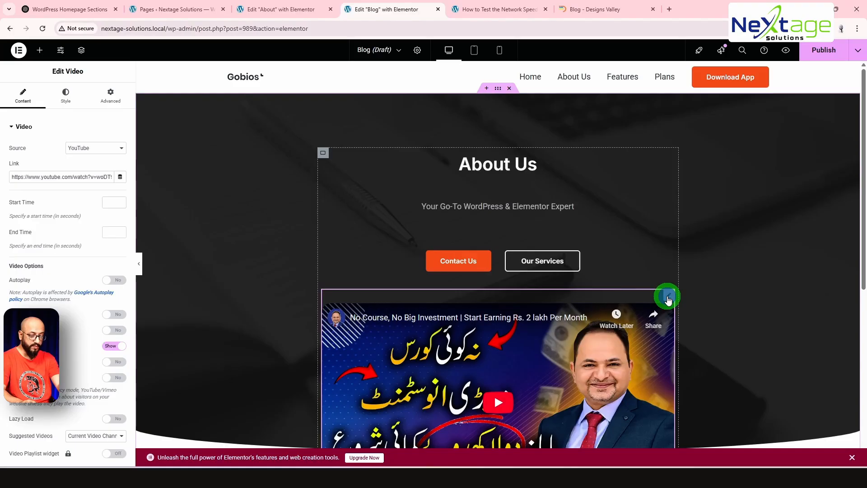
key(Delete)
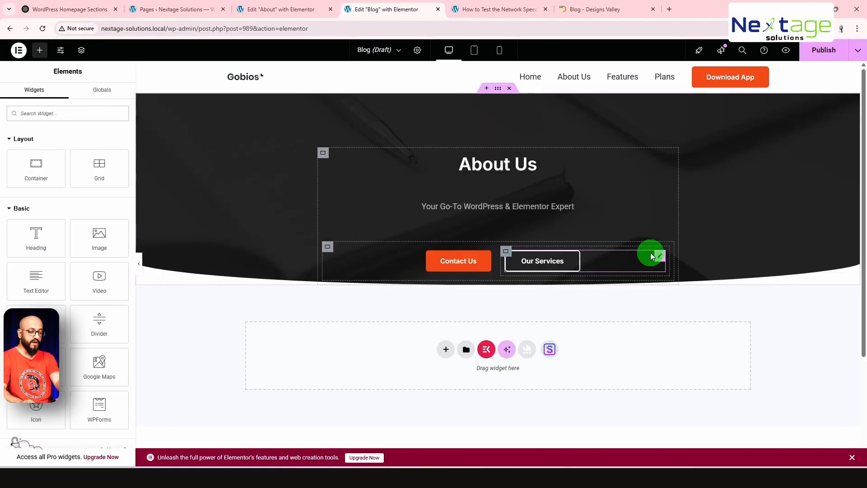
click(660, 259)
key(Delete)
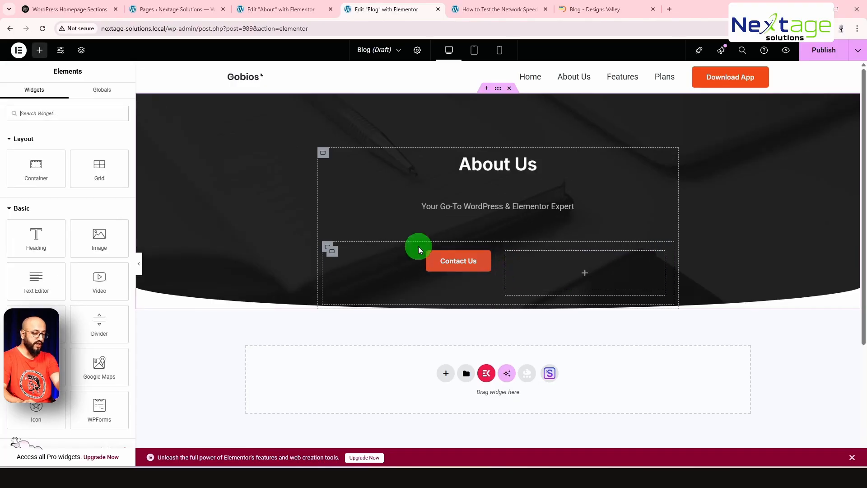
click(325, 247)
key(Delete)
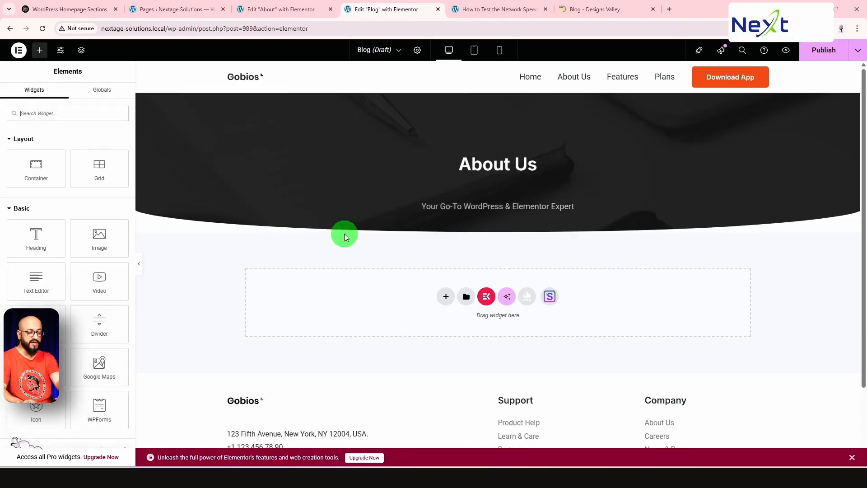
Change the "About Us" heading in the Blog page's hero section to "Blogs".
click(506, 178)
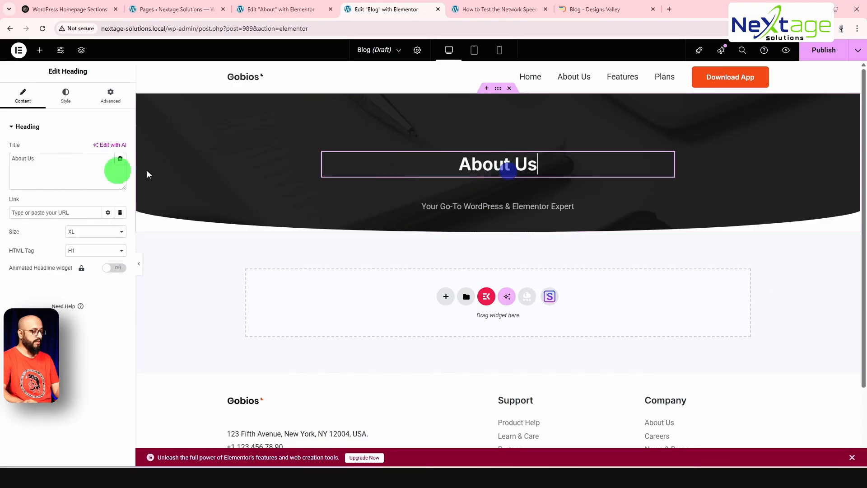
click(61, 156)
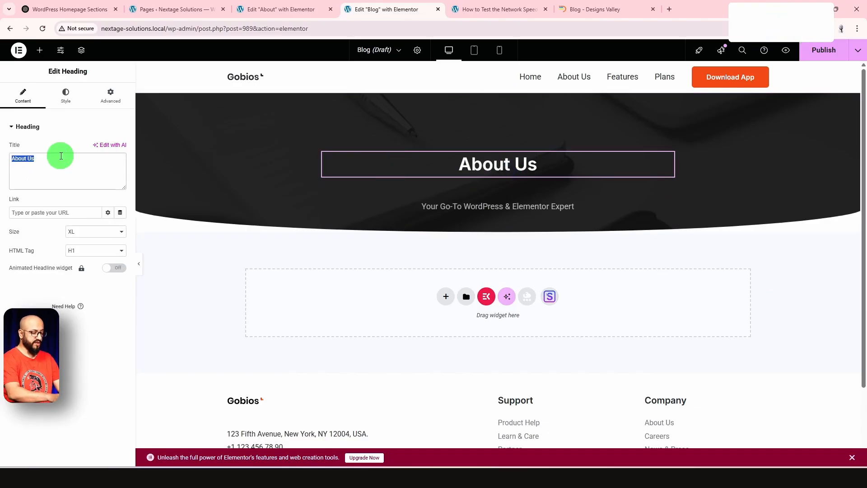
text(Blogs)
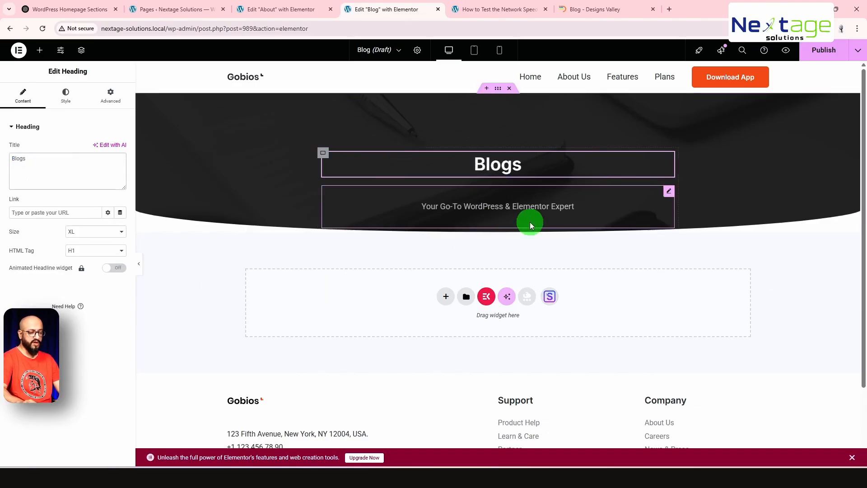
Delete the "Your Go-To WordPress & Elementor Expert" text widget below the hero heading.
click(665, 193)
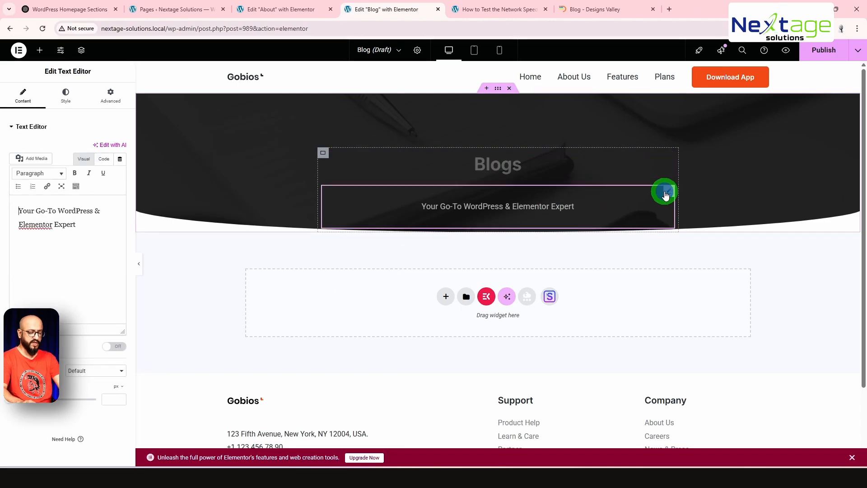
key(Delete)
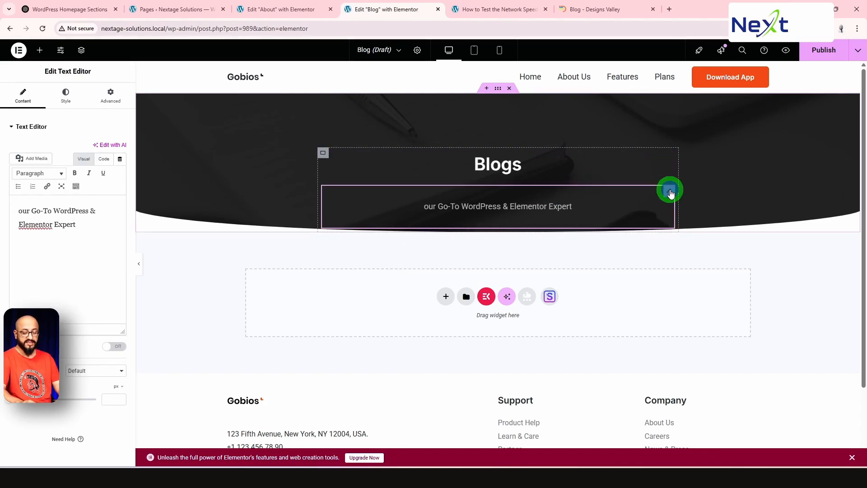
click(670, 190)
key(Delete)
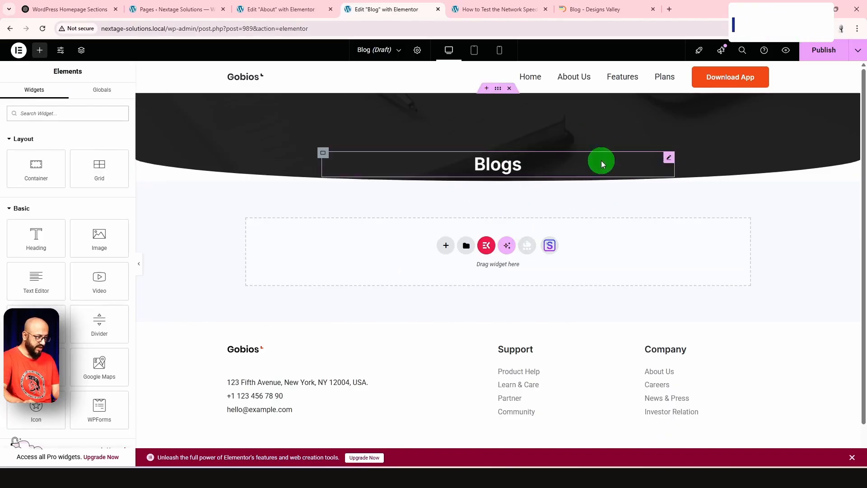
Set the hero container's bottom padding to 50 px.
click(497, 88)
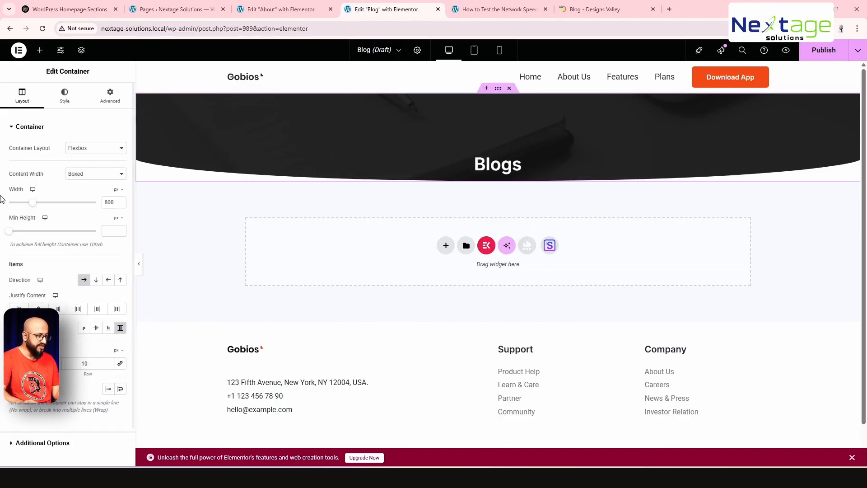
click(109, 102)
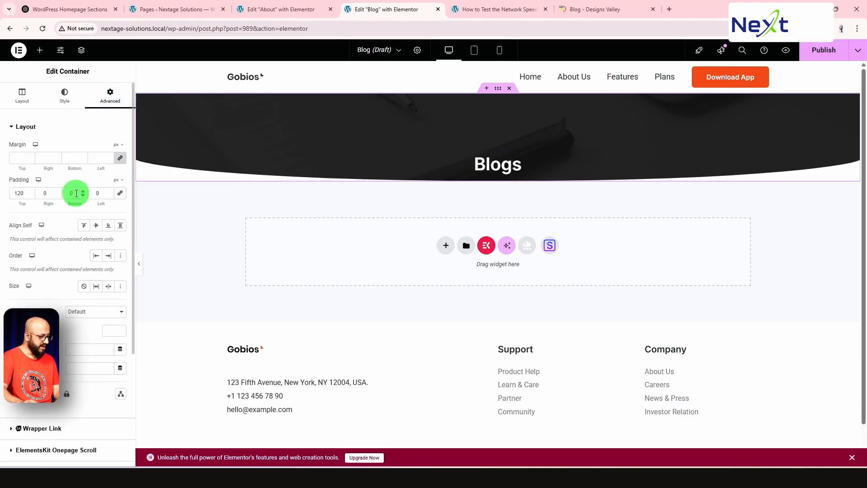
drag(76, 193, 65, 193)
text(50)
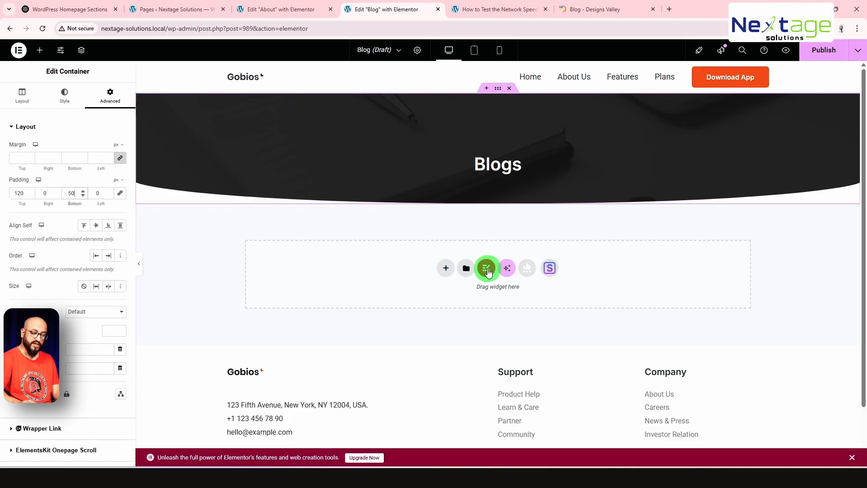
Open the ElementsKit template library from the empty area below the hero and search its sections for "post".
click(486, 268)
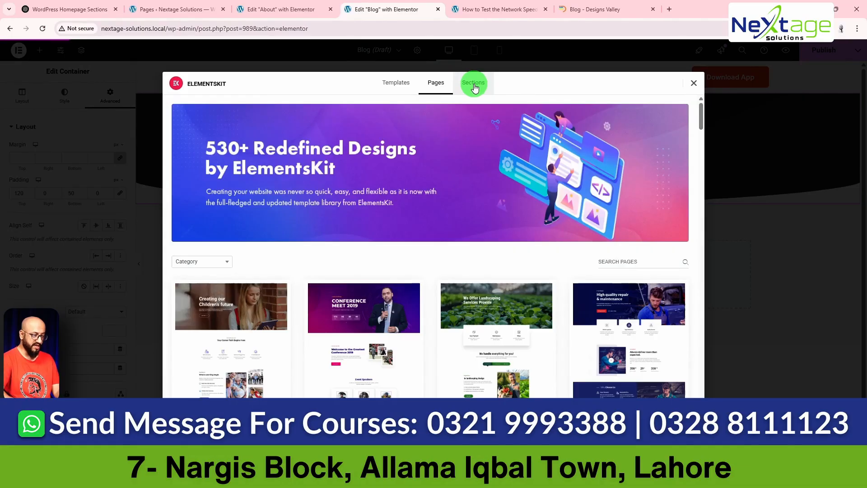
click(474, 85)
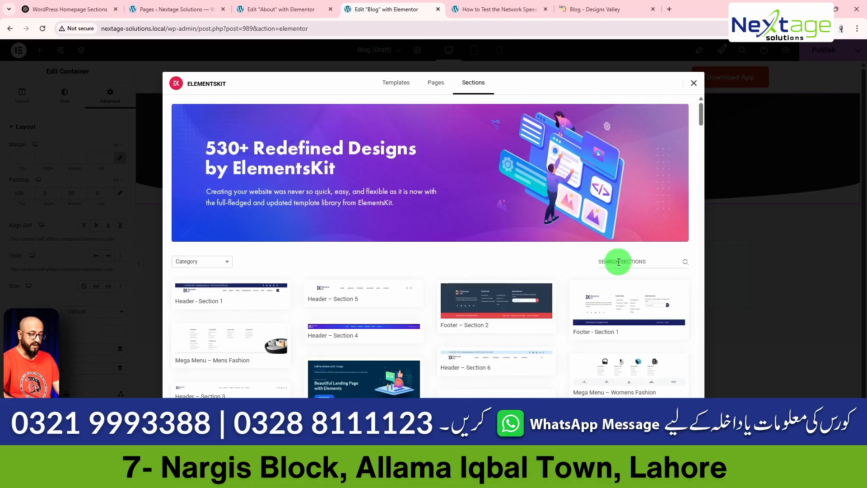
click(618, 262)
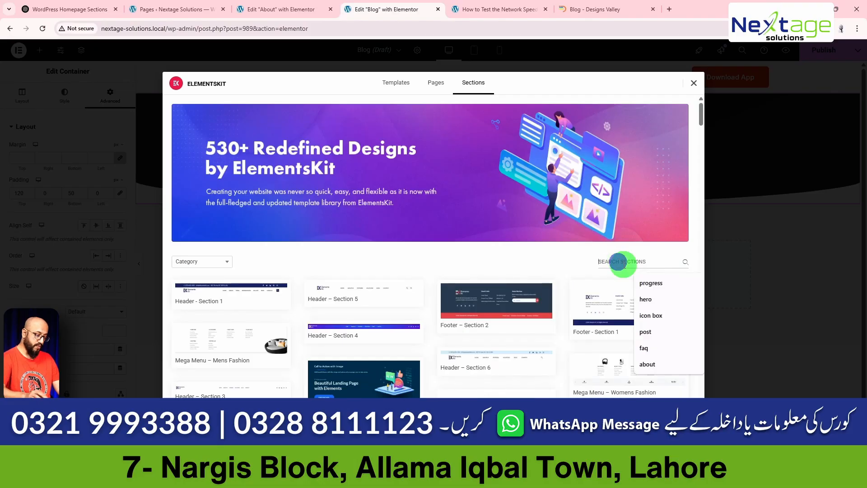
text(post)
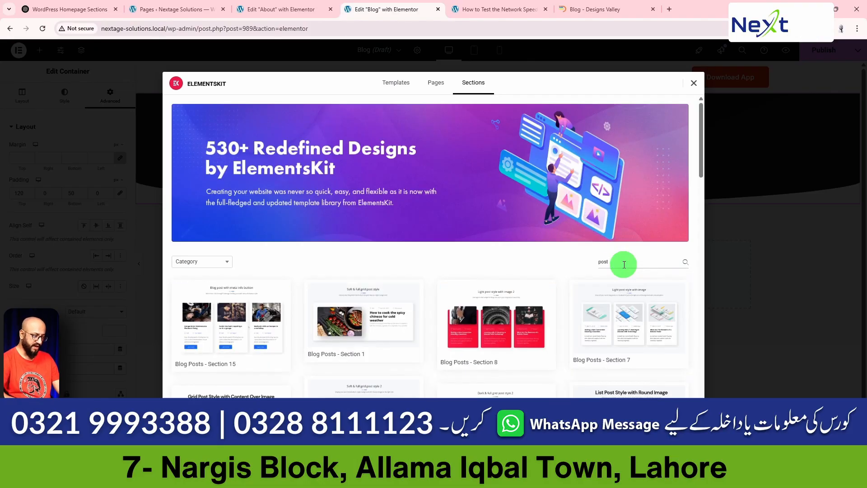
scroll(624, 246, down, 3)
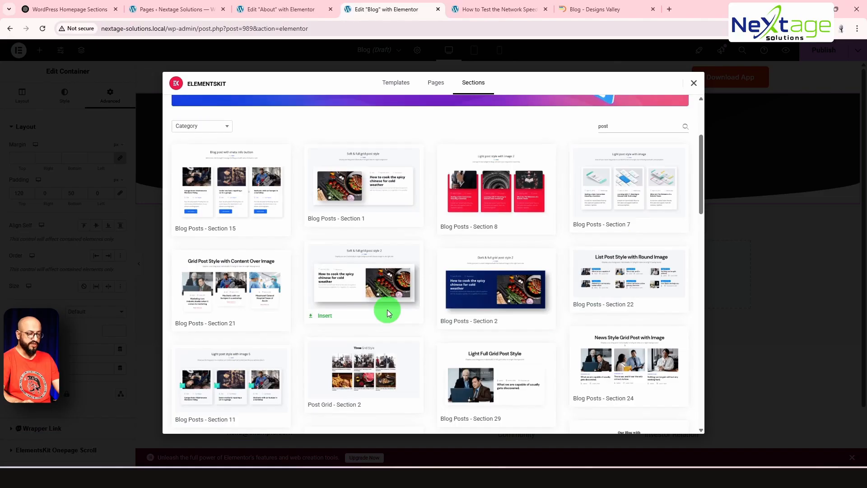
scroll(387, 310, down, 2)
scroll(452, 298, down, 1)
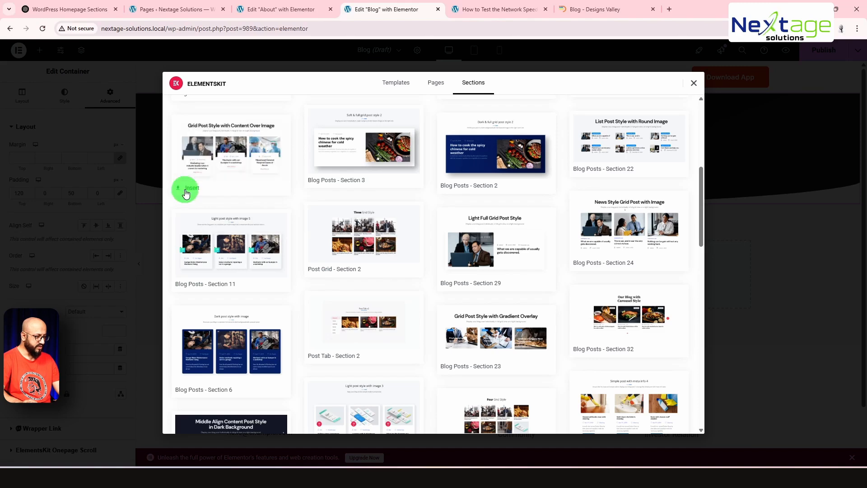
Preview the Blog Posts Section 21, Section 8 and Section 7 designs one after another and return to the sections list.
click(229, 151)
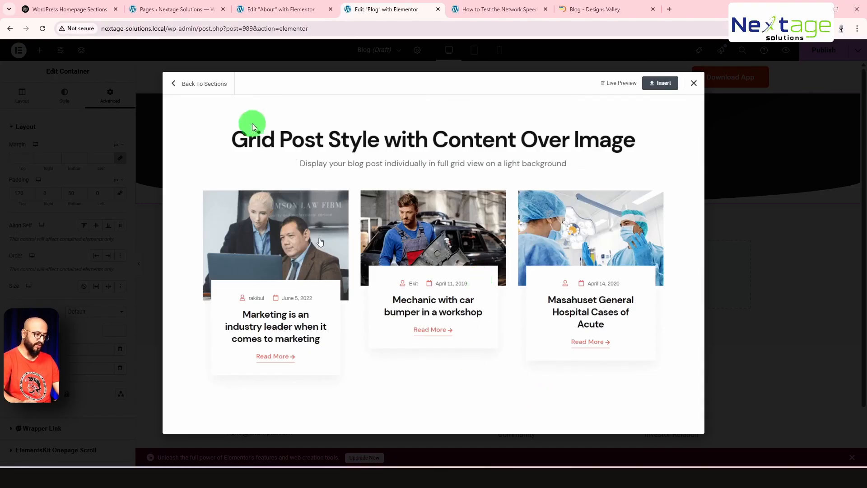
click(182, 83)
scroll(509, 311, down, 2)
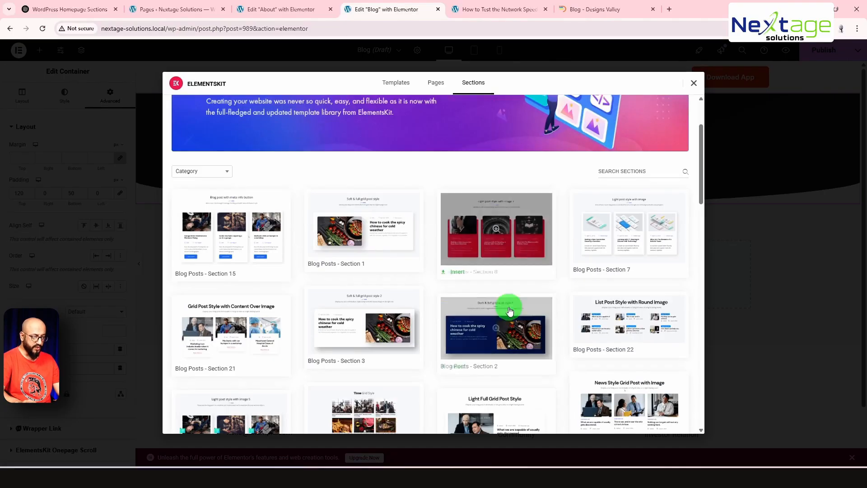
click(495, 229)
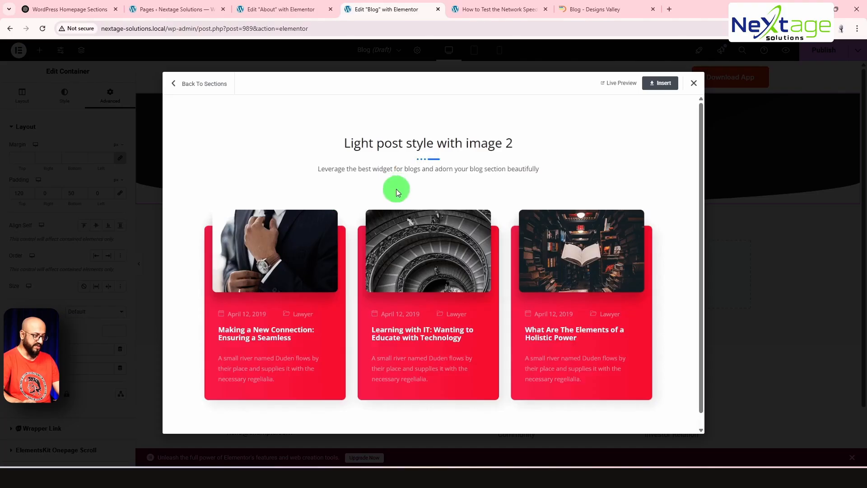
click(196, 84)
scroll(484, 271, down, 3)
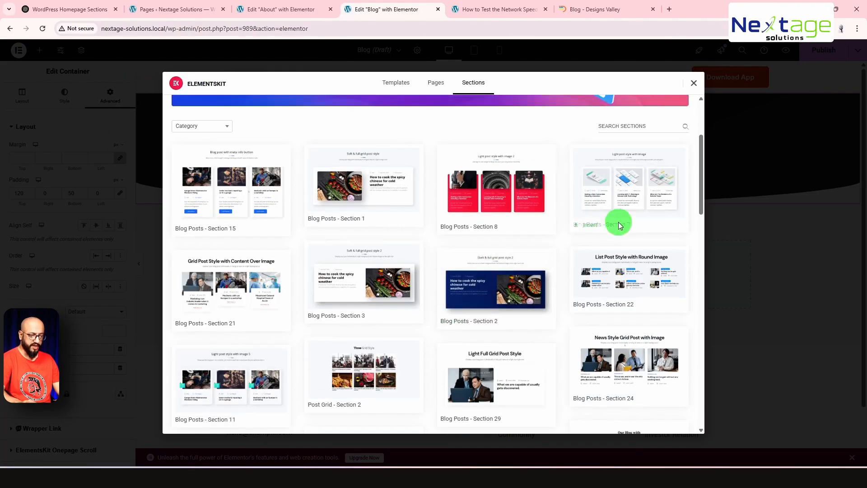
click(631, 186)
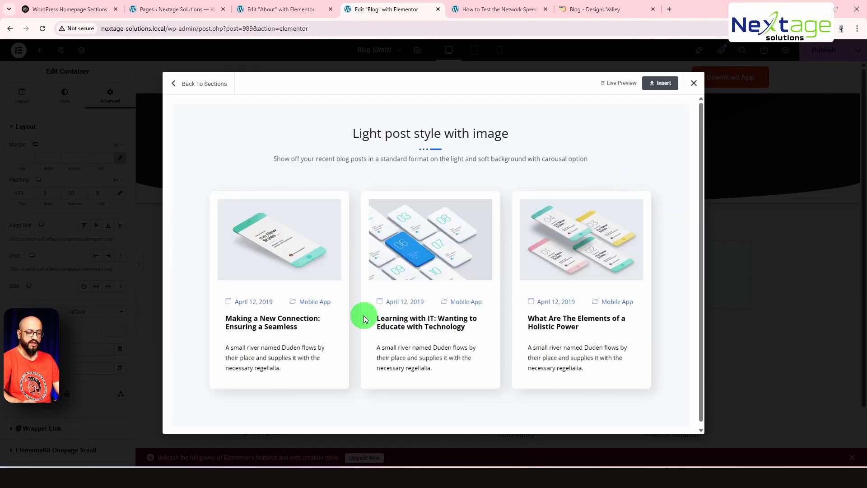
click(188, 85)
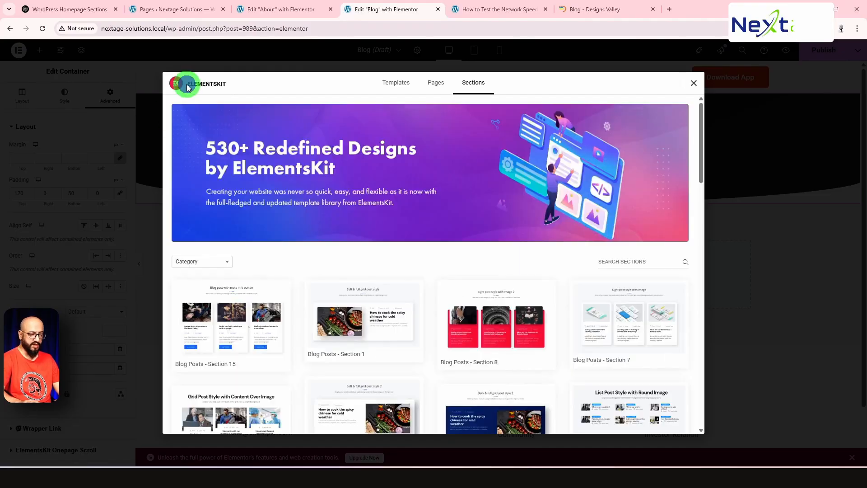
Insert the "News Style Grid Post with Image" section (Blog Posts - Section 24) into the Blog page.
scroll(677, 357, down, 4)
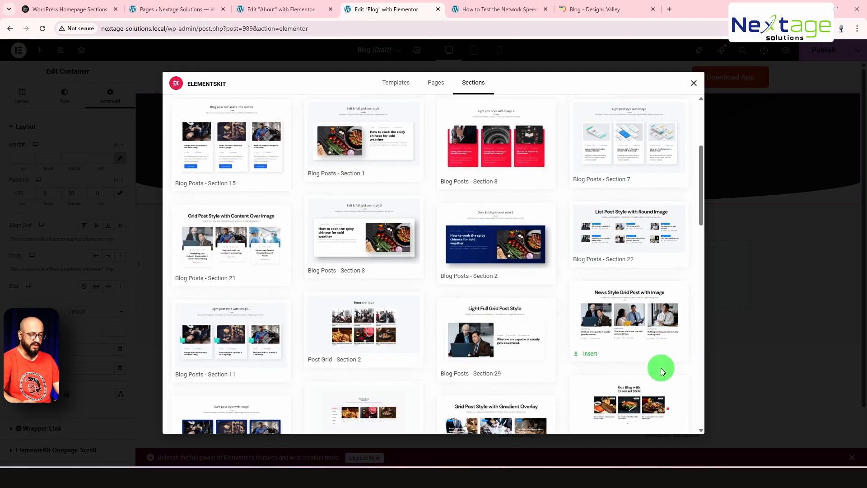
click(629, 320)
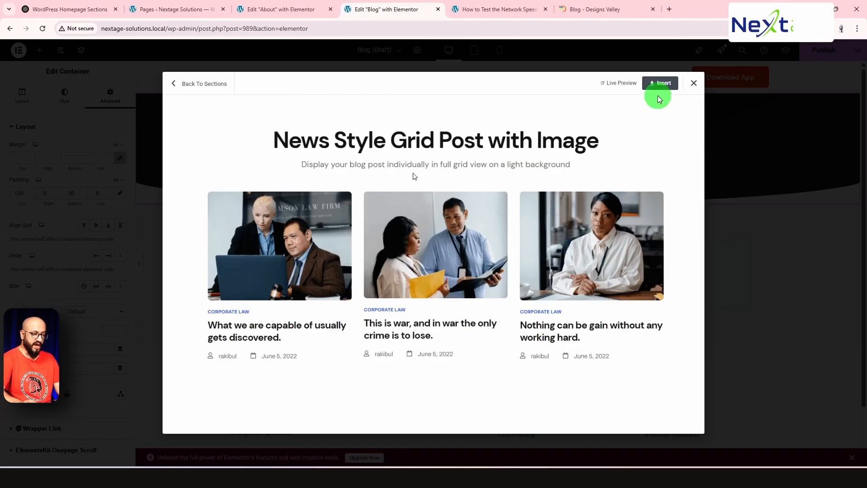
click(662, 83)
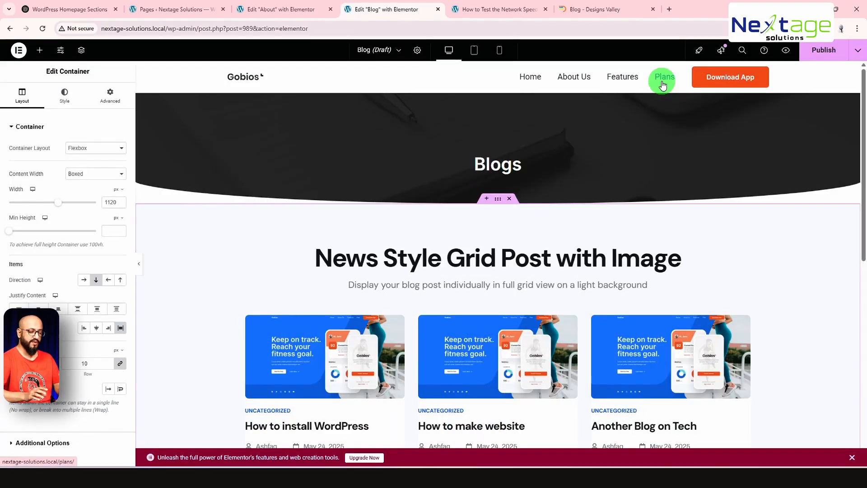
Delete the "News Style Grid Post with Image" heading widget with its subtitle from the inserted section.
scroll(809, 253, down, 3)
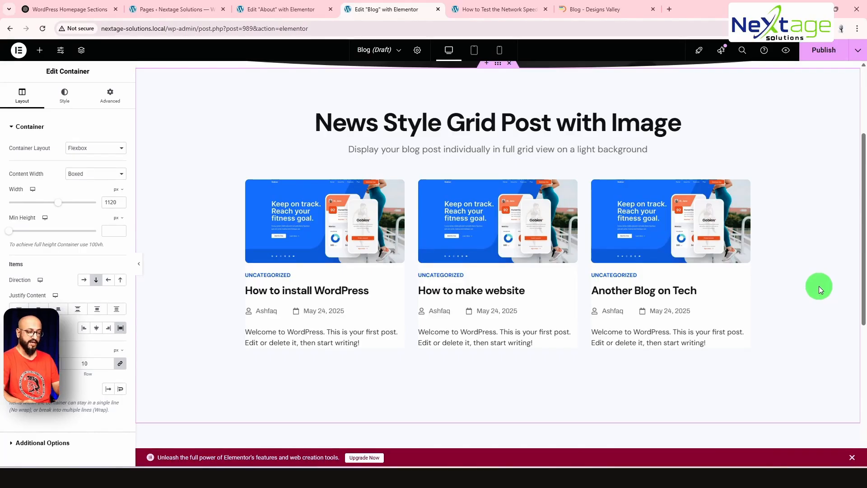
scroll(452, 208, up, 2)
click(467, 216)
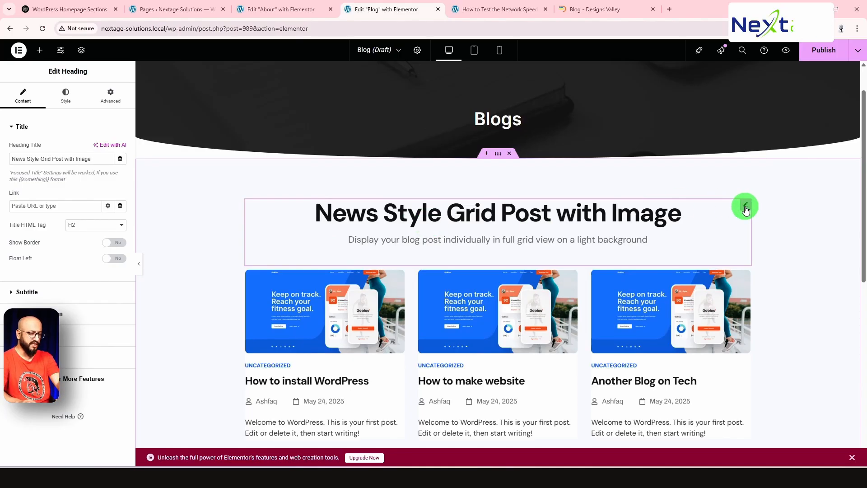
key(Delete)
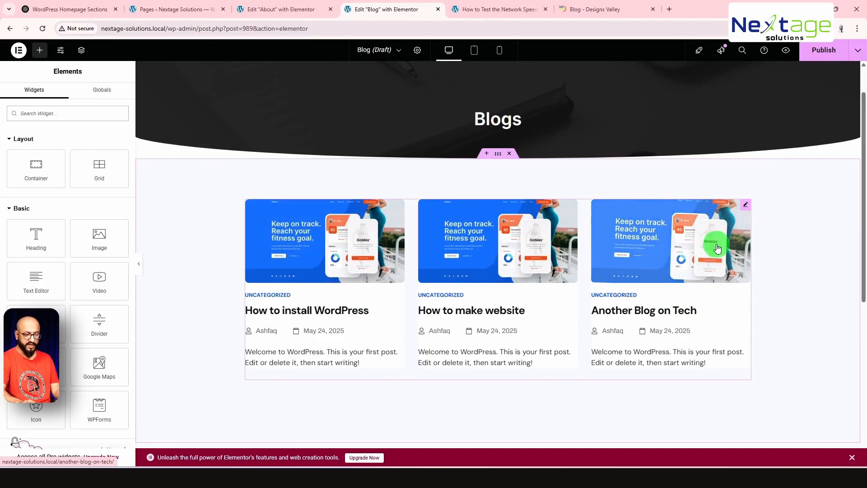
Try the Block and Grid Without Thumb layout styles on the Blog Posts widget, and switch back to Grid With Thumb.
click(746, 208)
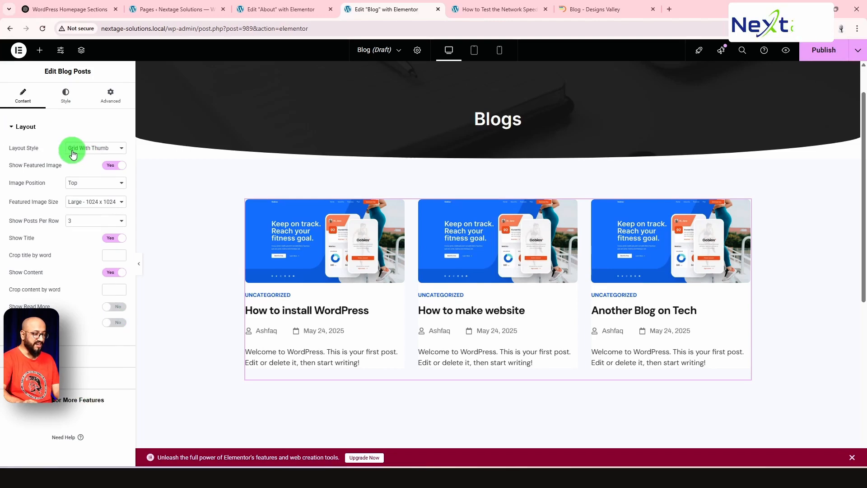
click(94, 152)
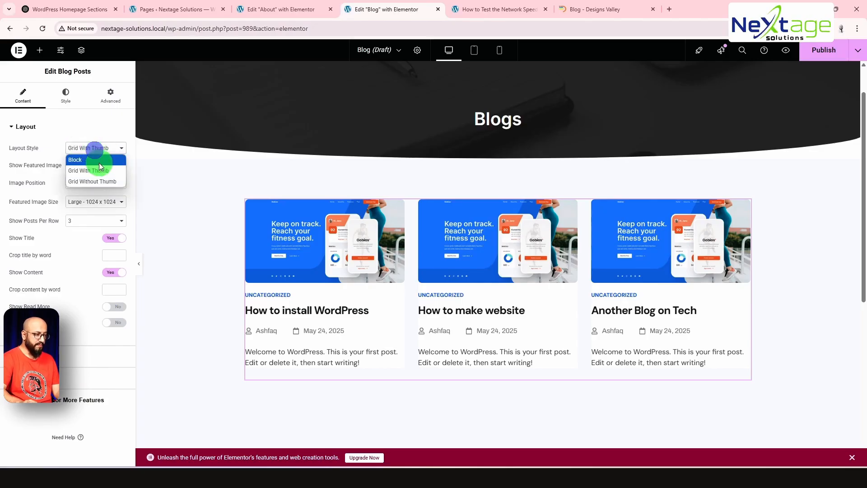
click(95, 160)
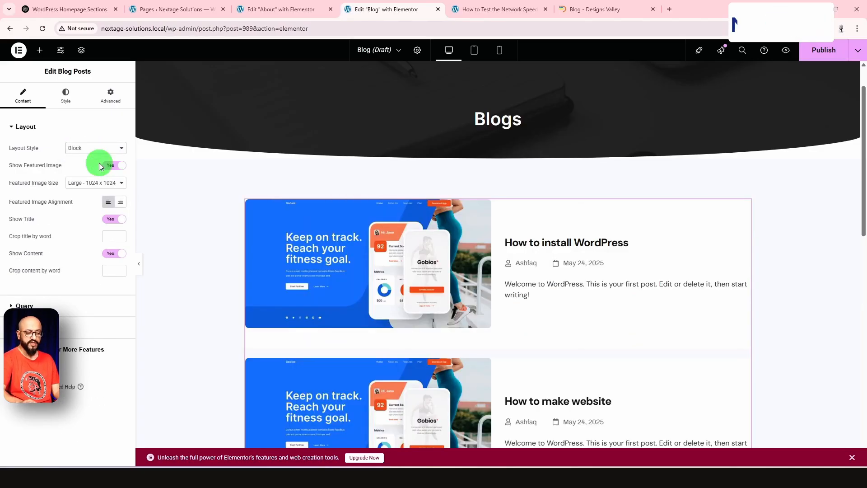
scroll(576, 286, down, 6)
scroll(577, 307, up, 4)
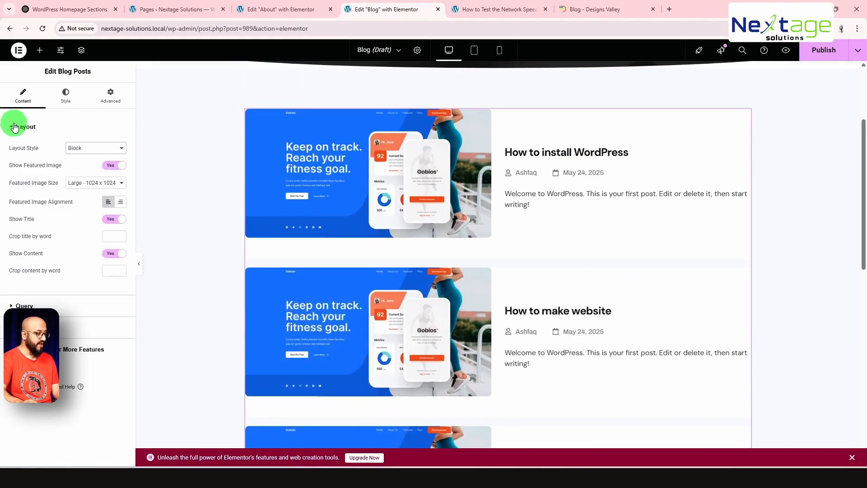
click(75, 149)
click(107, 182)
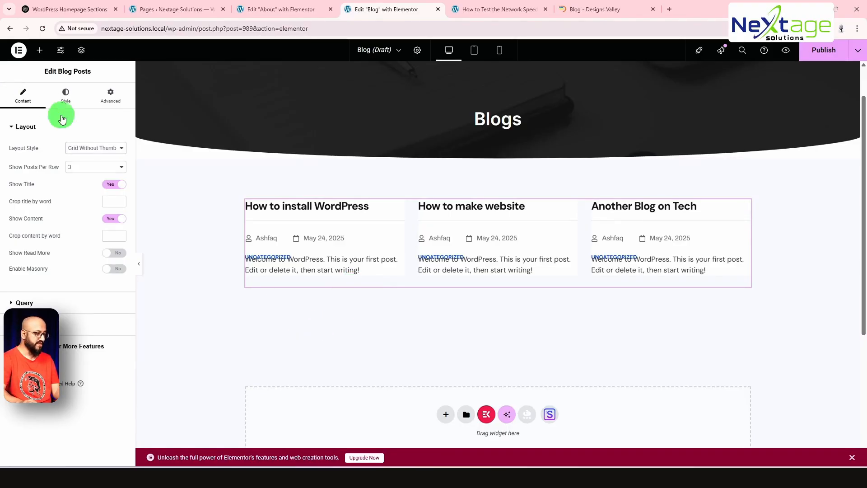
click(79, 148)
click(88, 174)
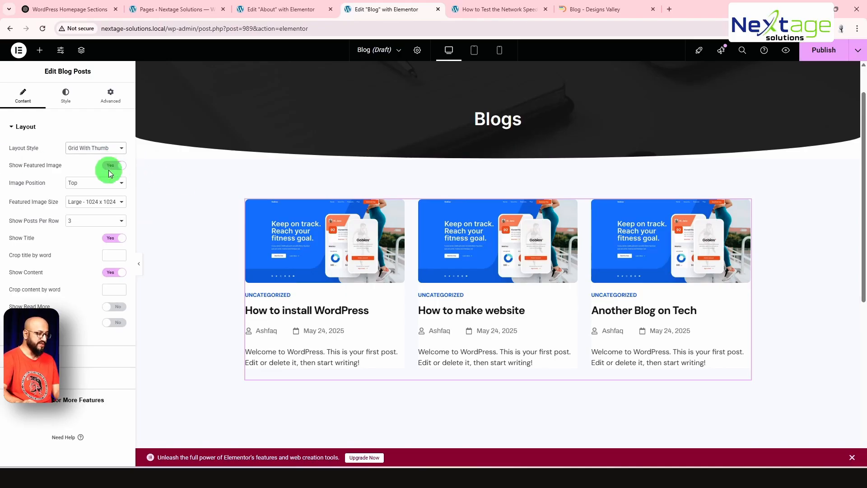
Set the Blog Posts widget's image position to Left.
click(91, 187)
click(91, 187)
click(92, 186)
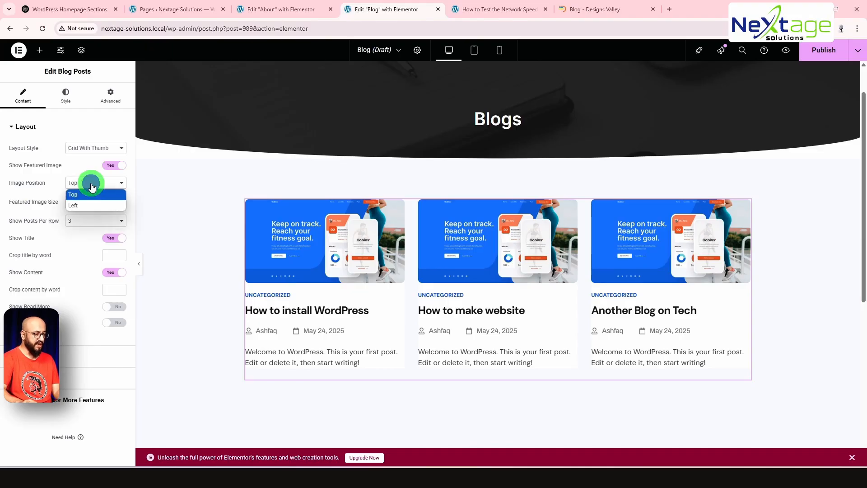
click(86, 205)
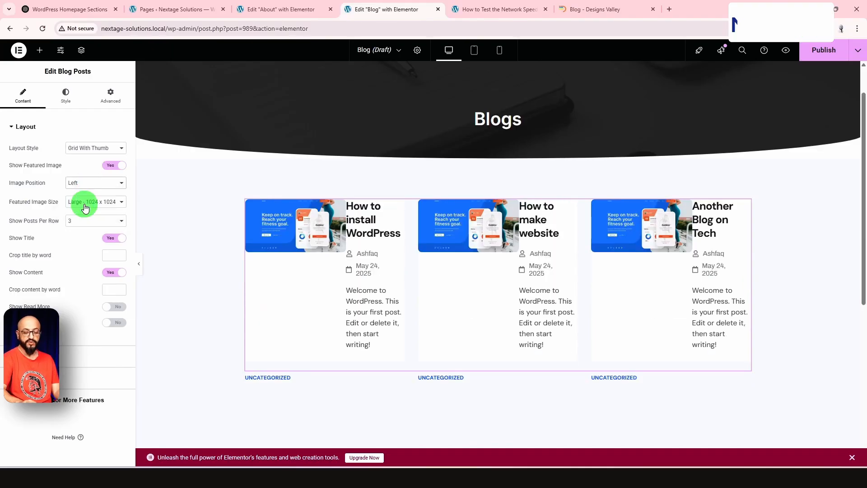
Set the Blog Posts widget's image position back to Top.
click(92, 185)
click(90, 196)
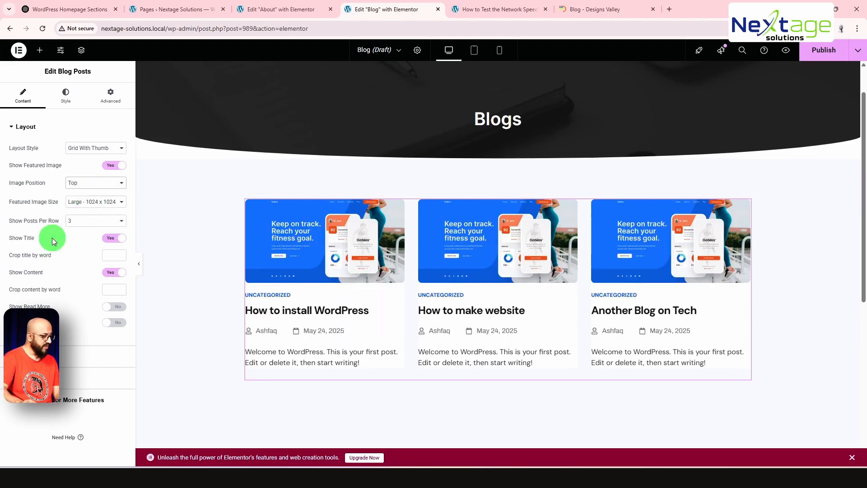
Try showing 6 posts per row in the Blog Posts widget, and switch back to 3.
click(96, 222)
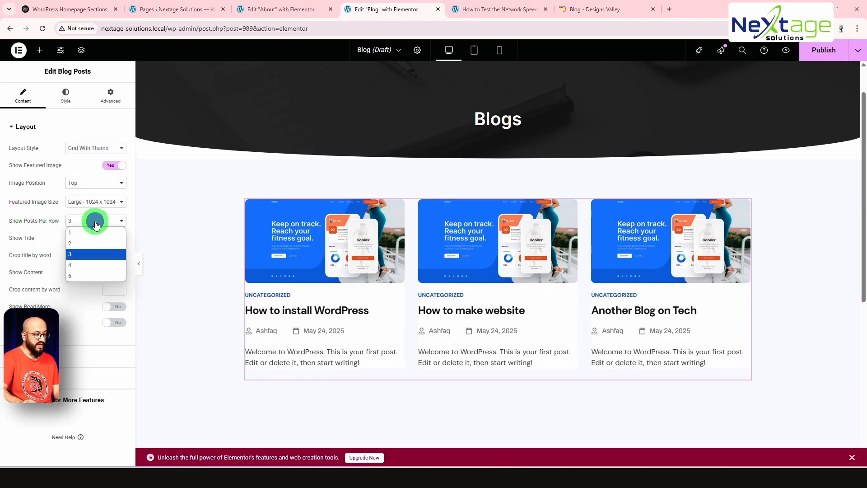
click(88, 274)
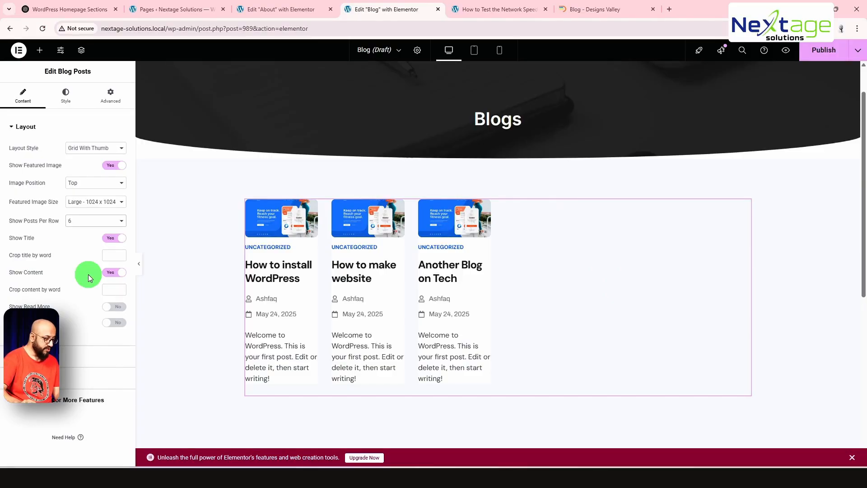
click(76, 220)
click(79, 254)
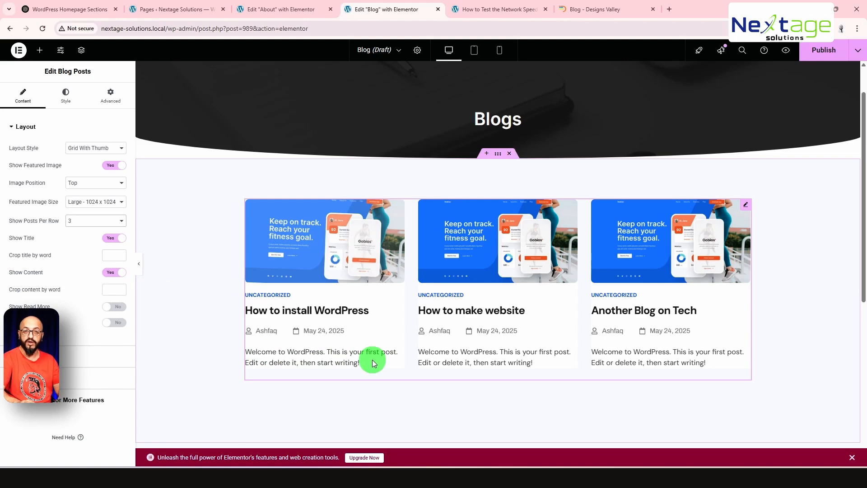
Turn on Show Read More for the Blog Posts widget and set its query's posts count to 9.
click(113, 307)
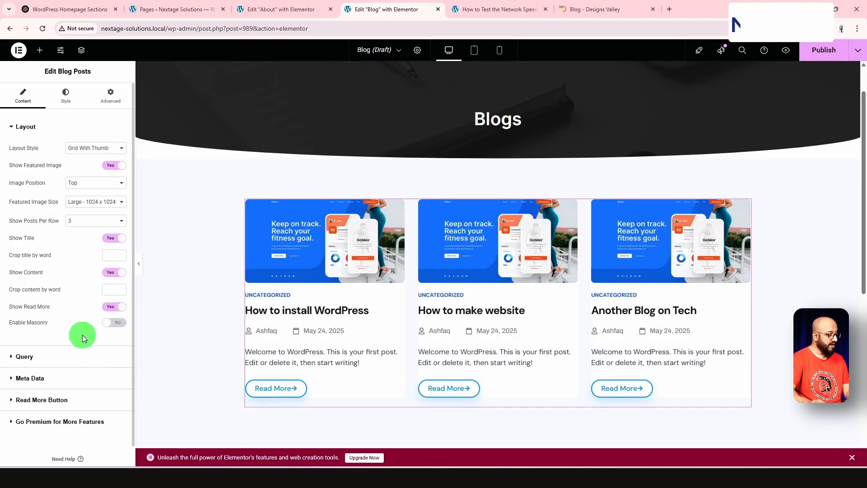
click(42, 356)
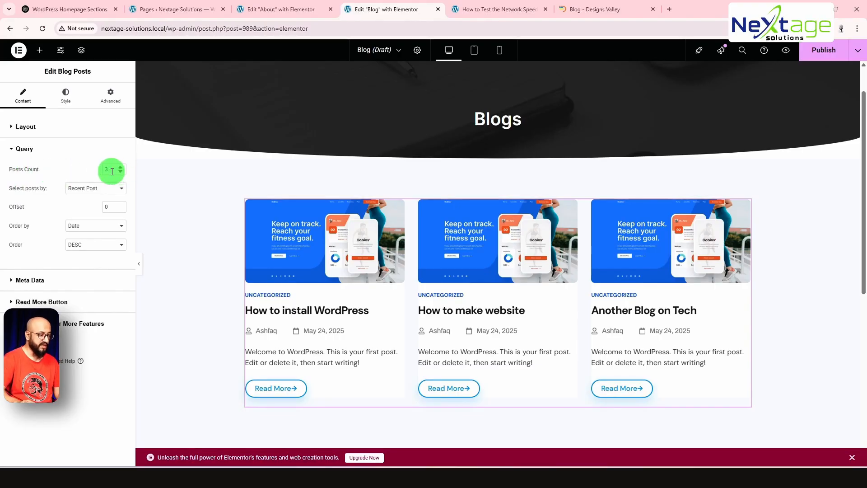
text(9)
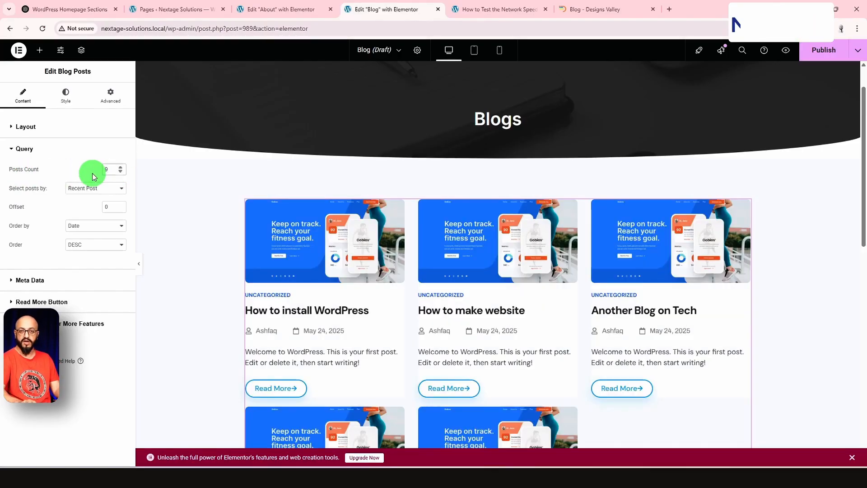
scroll(687, 307, down, 5)
scroll(692, 324, up, 3)
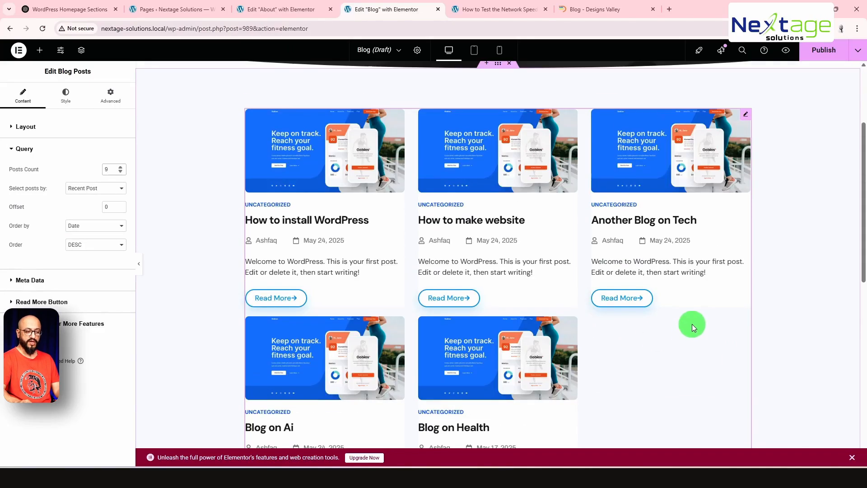
scroll(688, 332, down, 2)
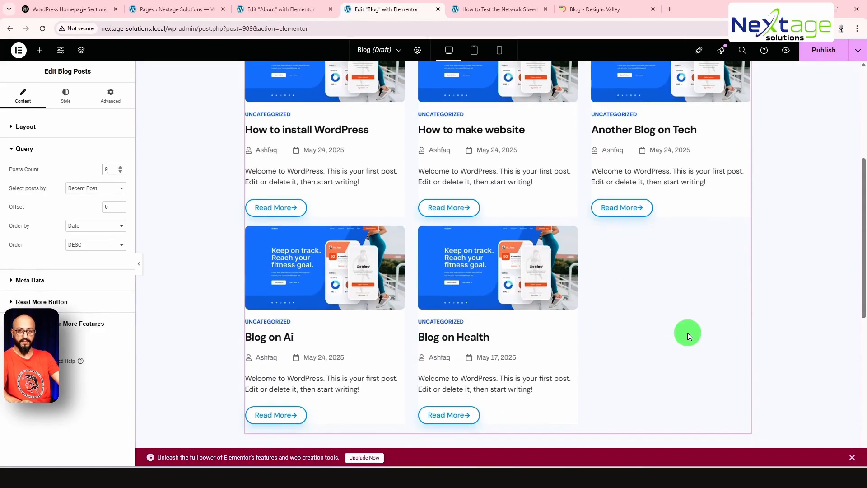
scroll(688, 332, up, 1)
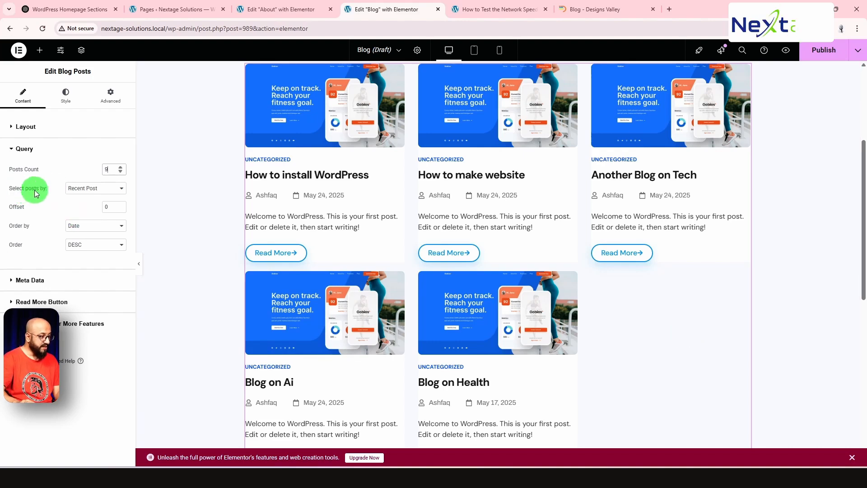
Try selecting the widget's posts by Selected Post and by Category Post, searching the categories for "Tech" and clearing the search.
click(91, 194)
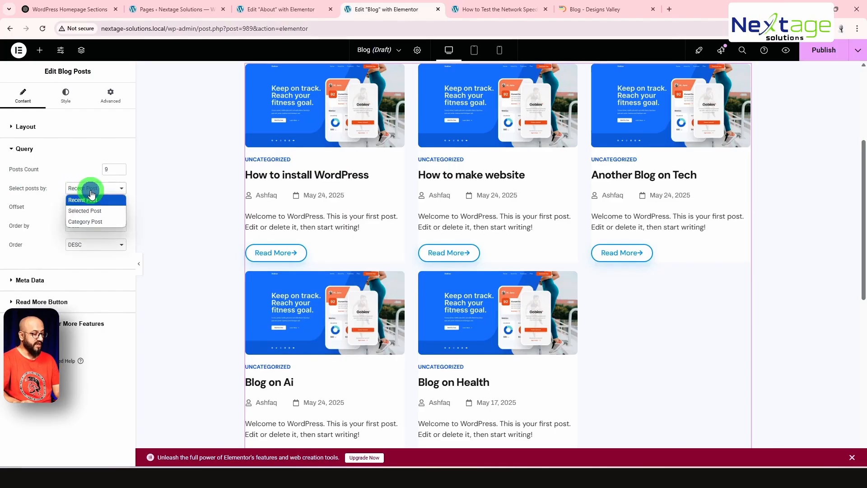
click(115, 211)
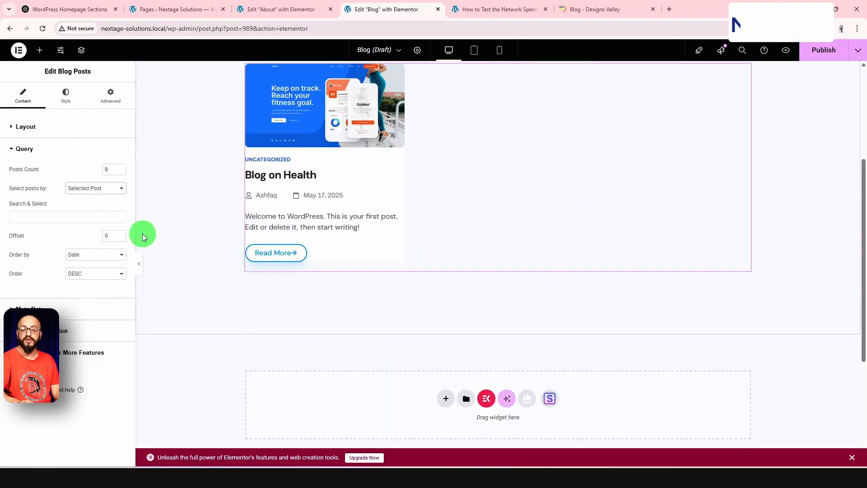
click(115, 193)
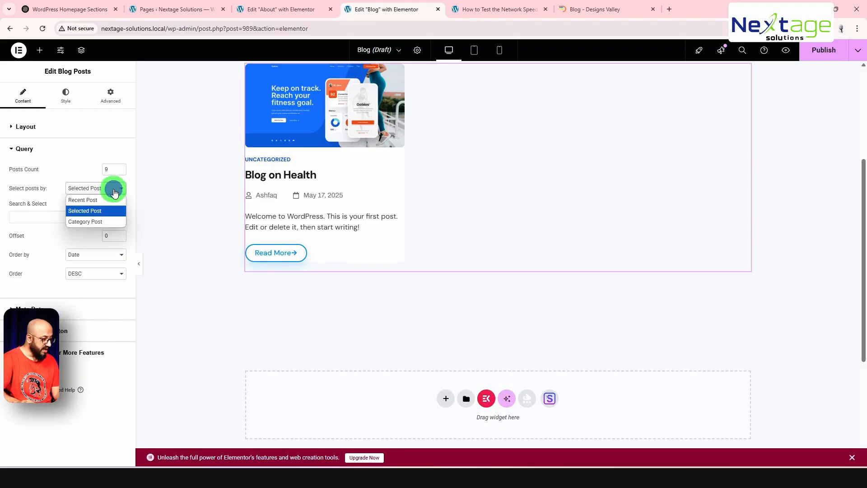
click(101, 224)
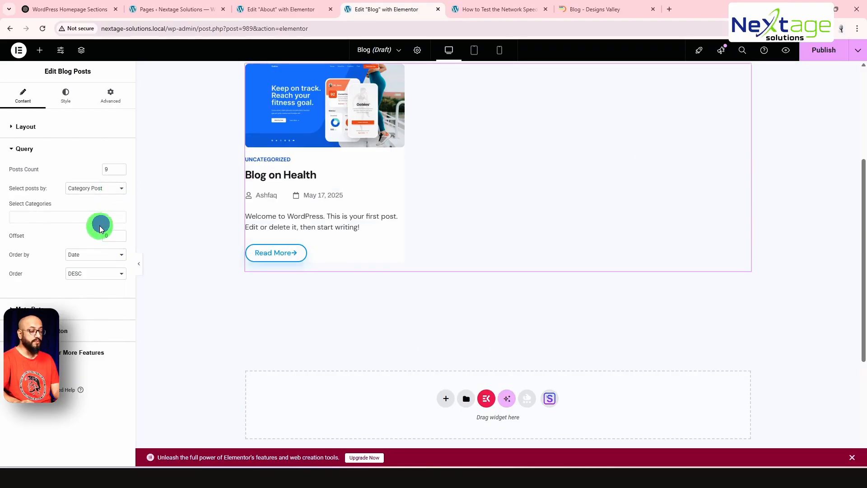
click(50, 216)
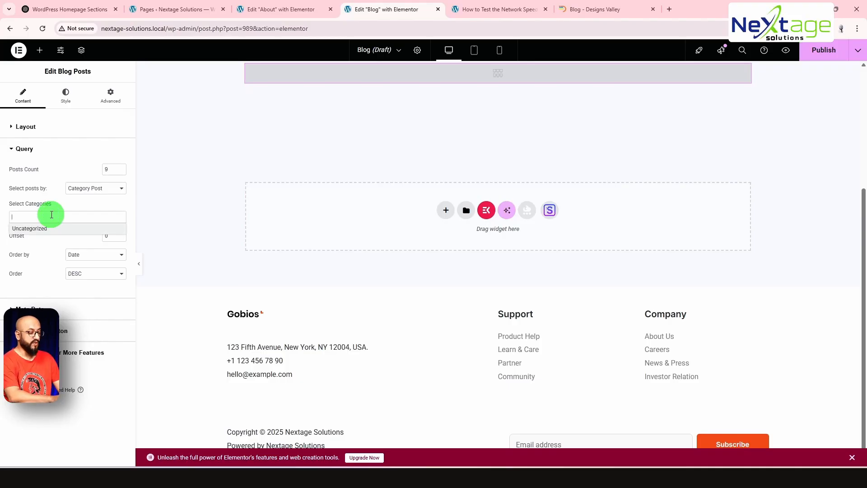
text(Tech)
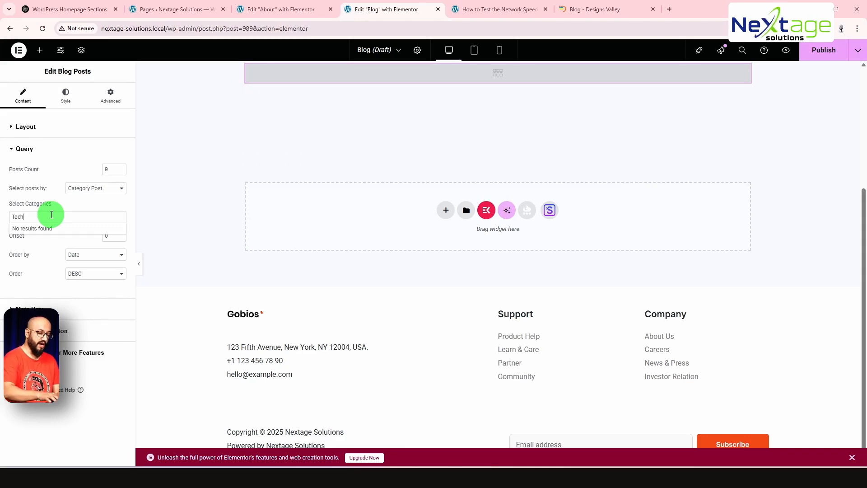
key(BackSpace)
key(BackSpace)
key(BackSpace)
key(BackSpace)
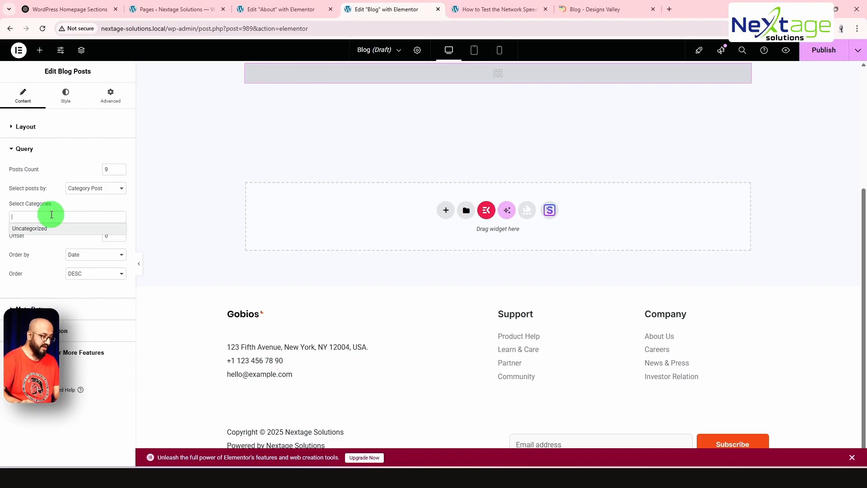
Set the Blog Posts widget to select posts by Recent Post again.
click(98, 190)
click(97, 190)
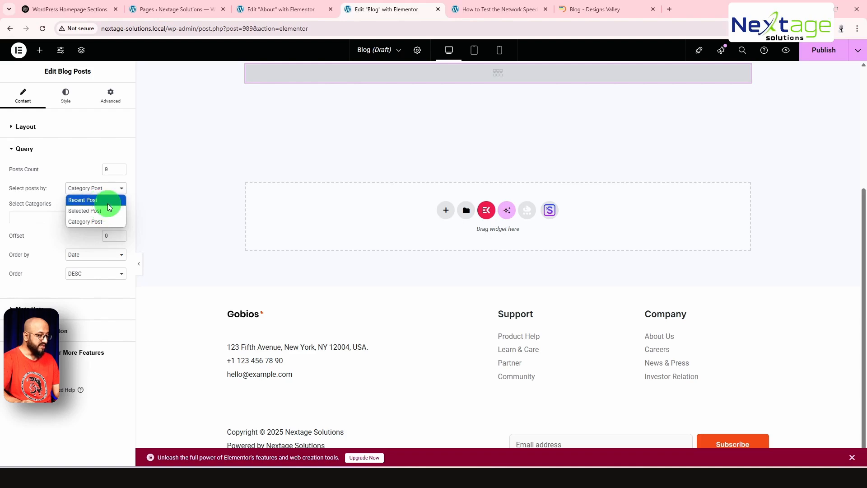
click(105, 199)
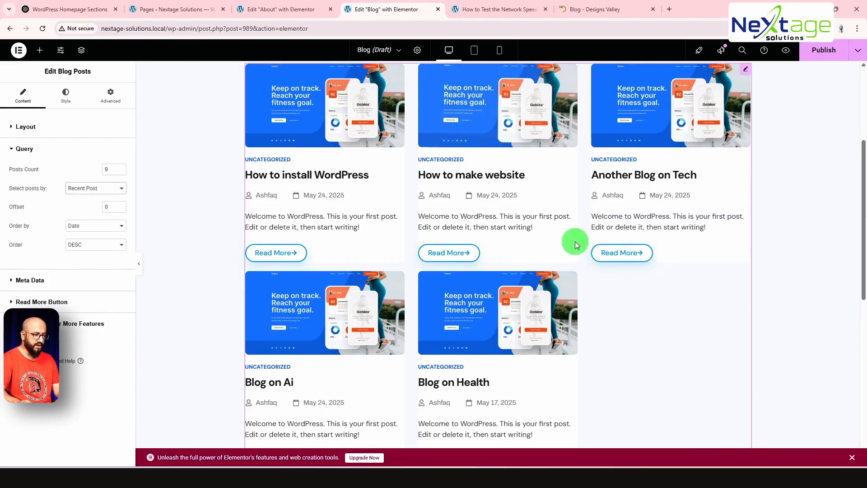
Preview the Blog page and examine the "Blogs" hero and the posts grid with its Read More buttons.
scroll(820, 258, up, 4)
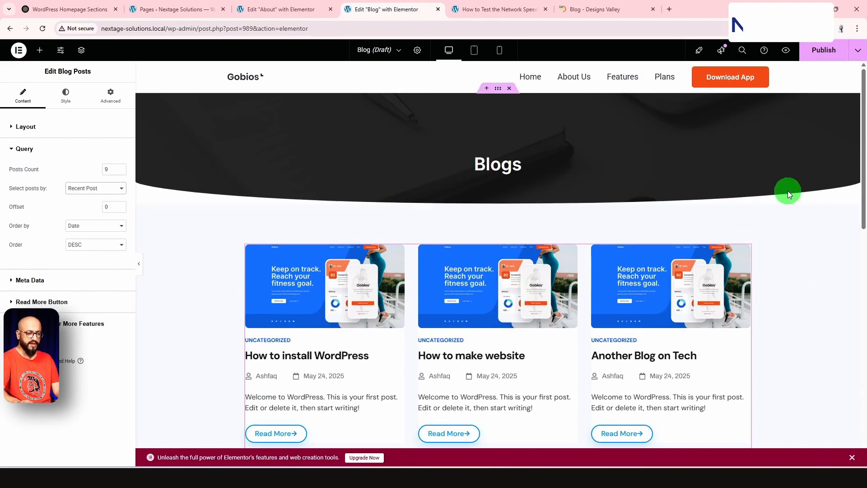
click(791, 52)
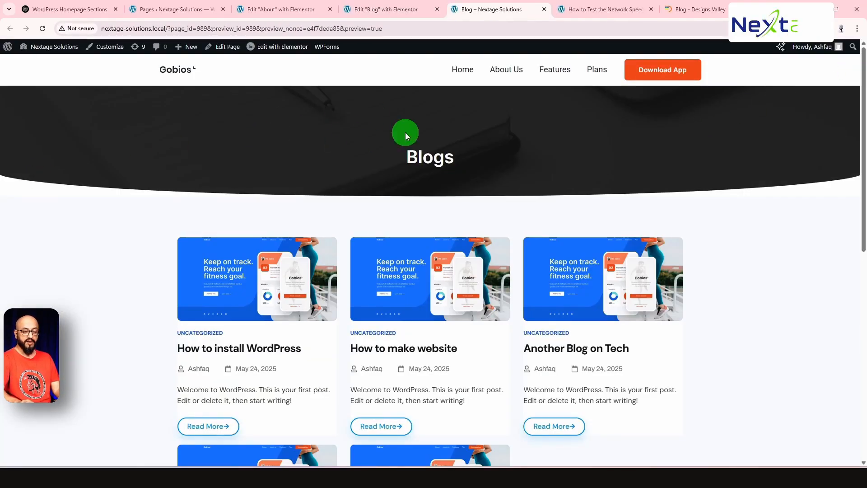
scroll(422, 198, down, 3)
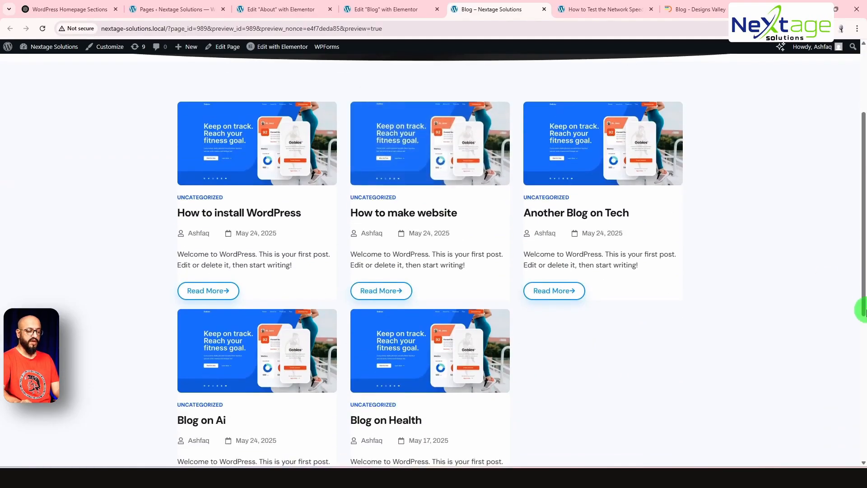
scroll(838, 326, down, 6)
scroll(798, 334, up, 8)
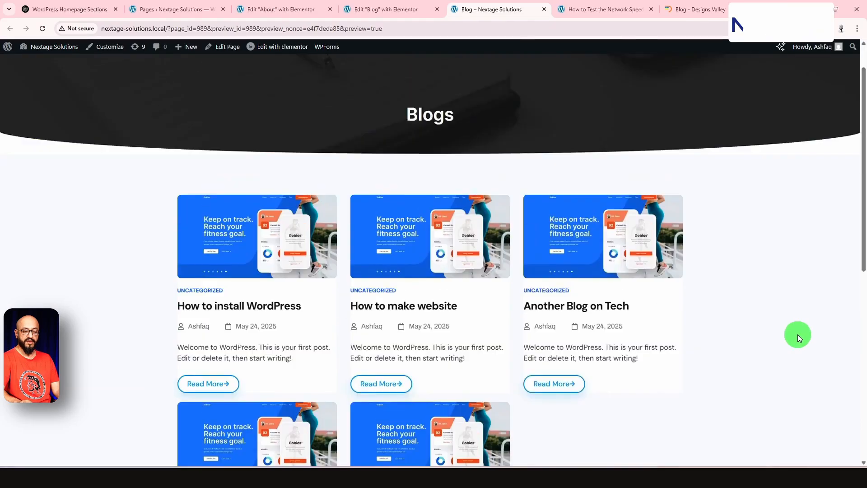
scroll(798, 329, down, 3)
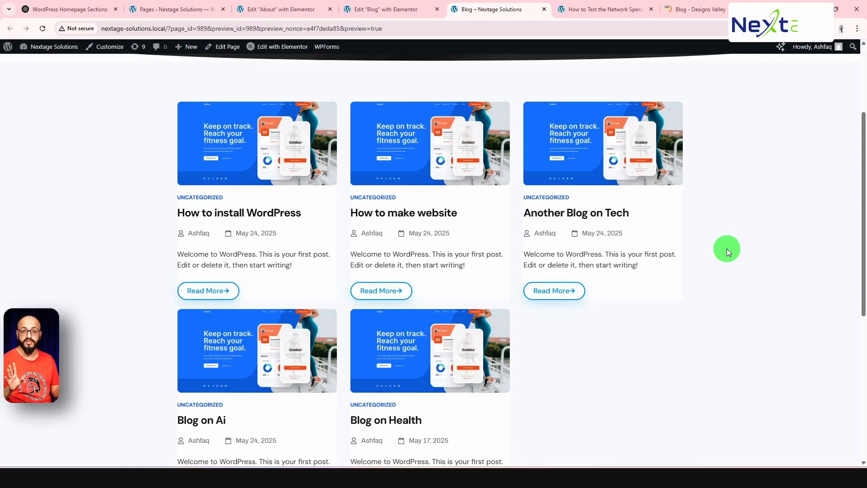
scroll(727, 249, down, 3)
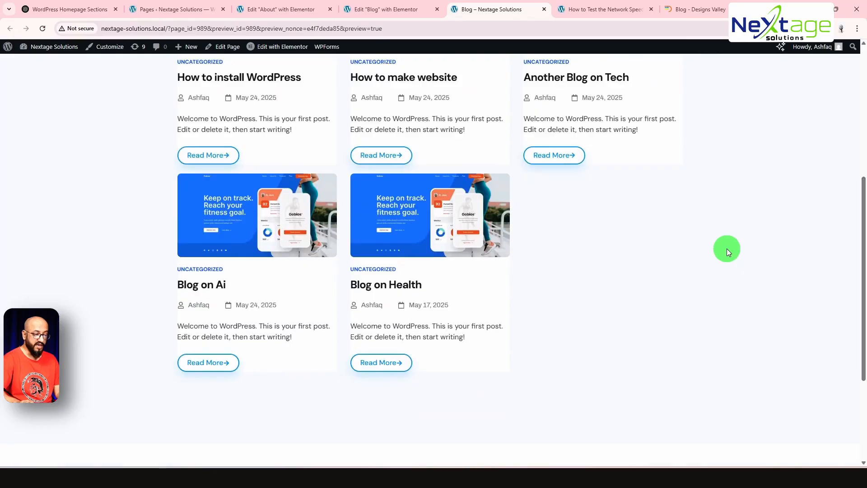
scroll(727, 248, up, 4)
scroll(727, 248, up, 2)
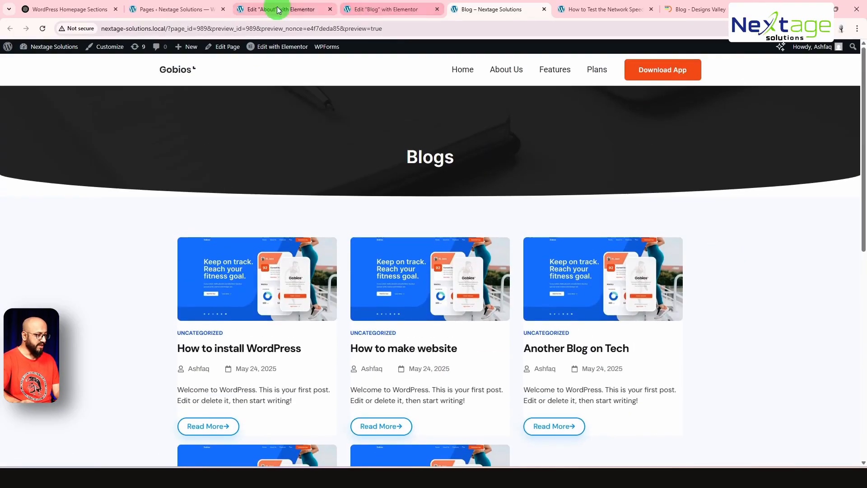
Return to the site's Pages list and start adding a new page in a separate browser tab.
click(188, 14)
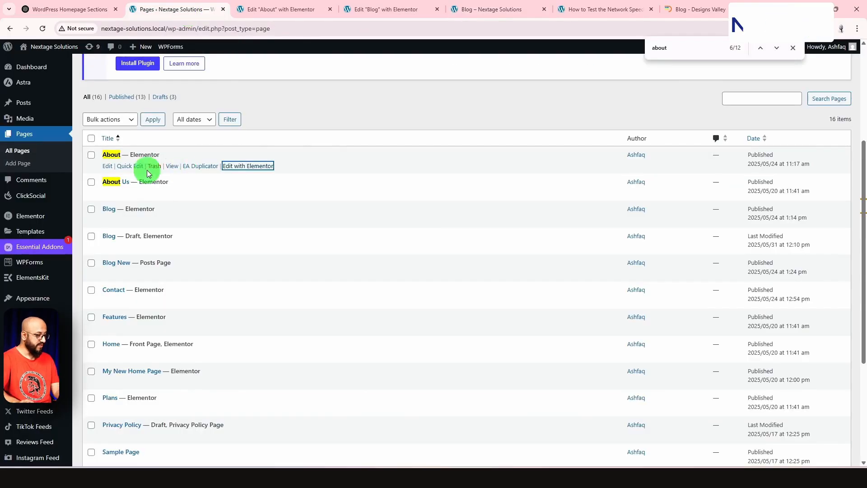
scroll(145, 162, up, 5)
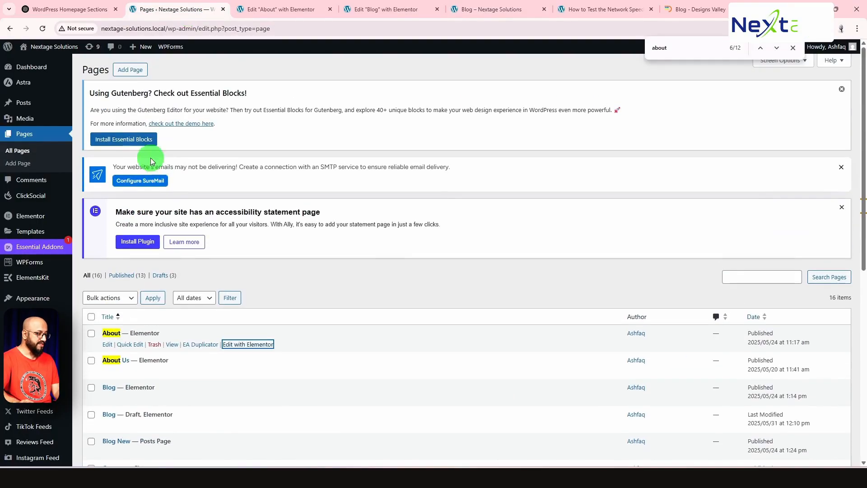
middle_click(130, 70)
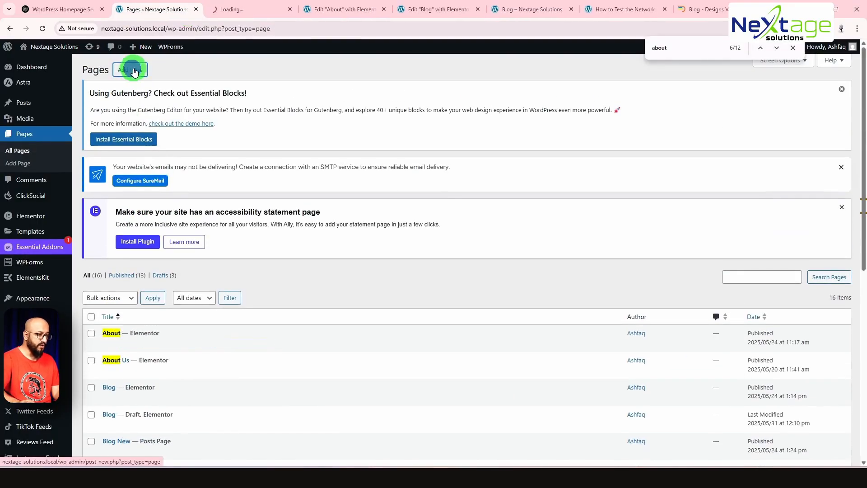
click(251, 8)
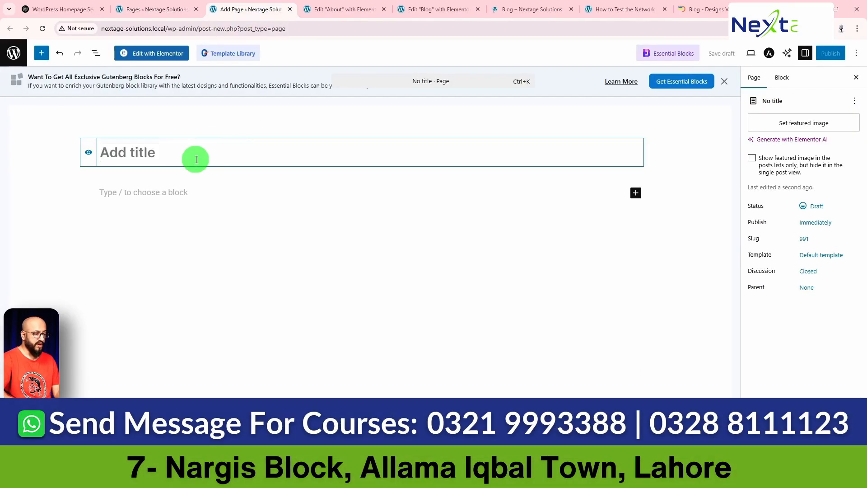
Title the new page "Blog (Shortcut)".
click(196, 159)
text(Blog)
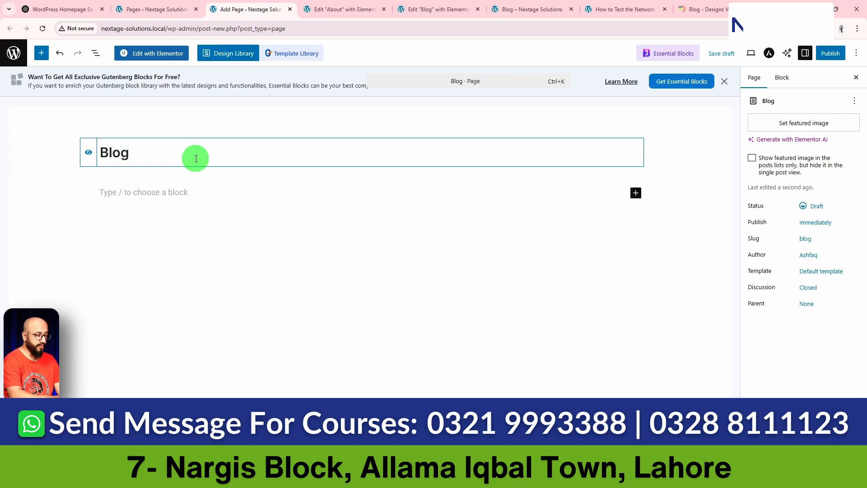
text( (Sjor)
key(BackSpace)
key(BackSpace)
key(BackSpace)
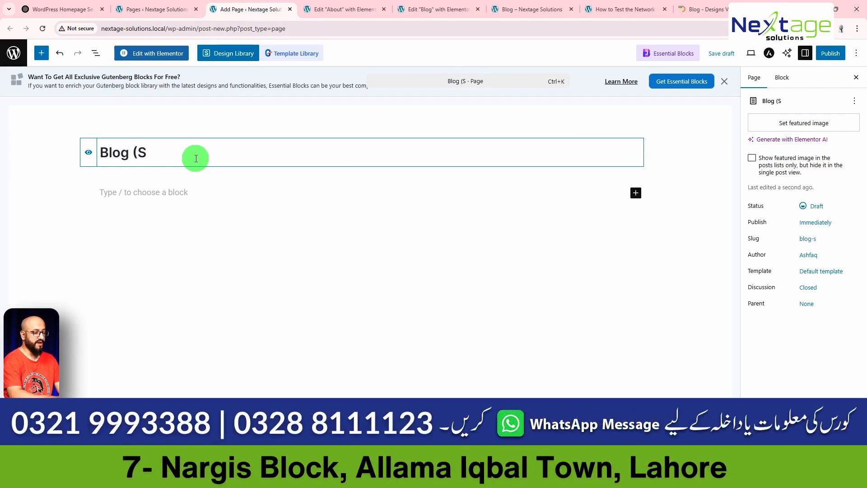
text(hort )
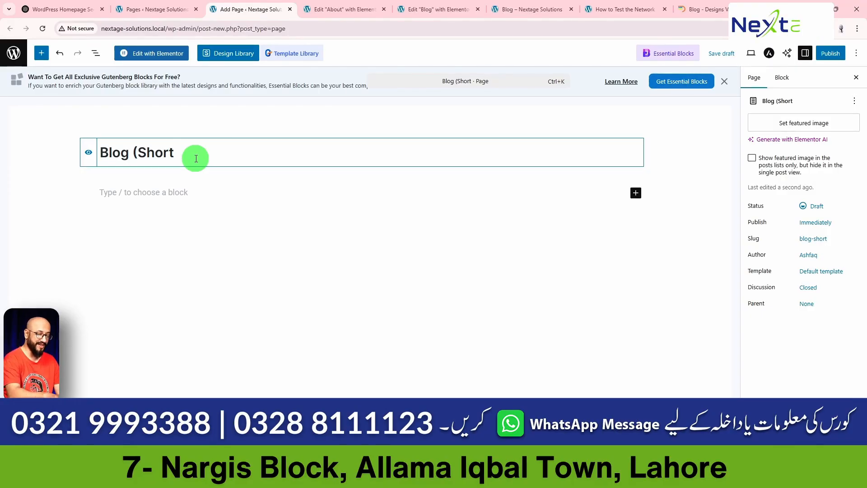
text())
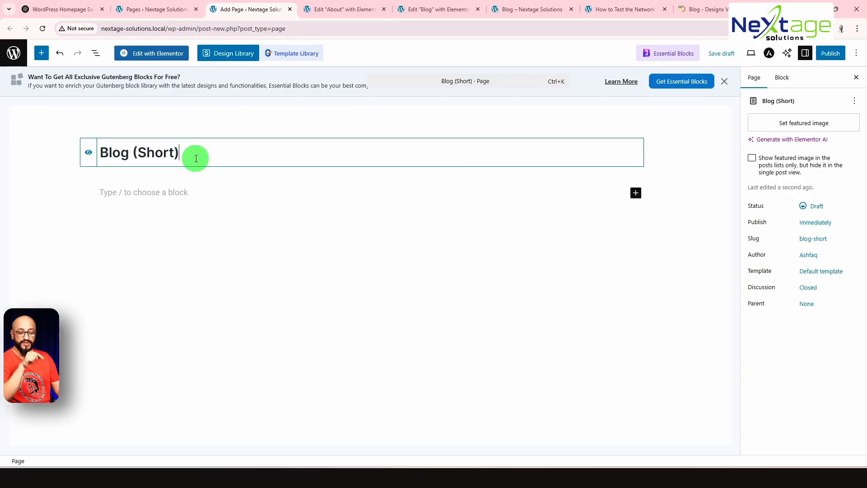
text(cut)
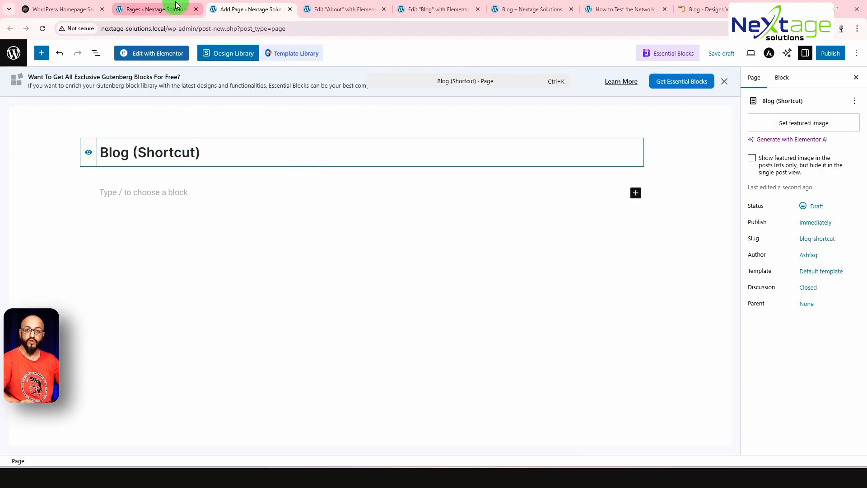
Publish the "Blog (Shortcut)" page and open its live version in a separate browser tab.
mouse_move(184, 4)
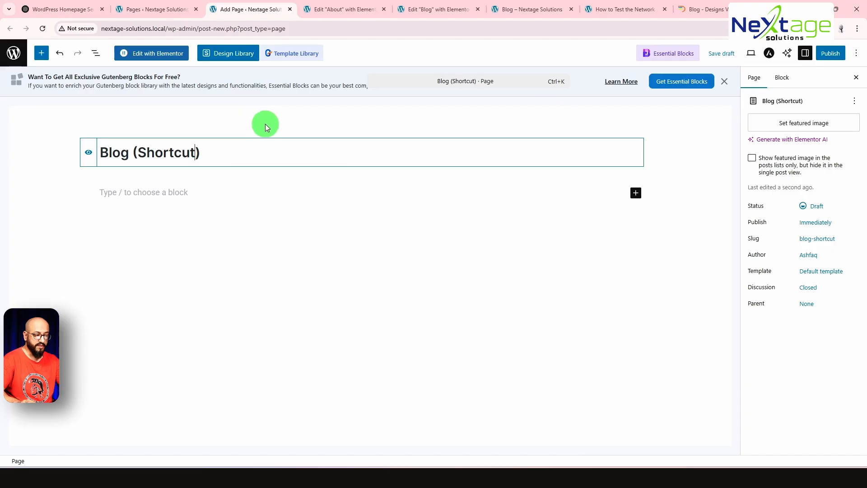
click(253, 150)
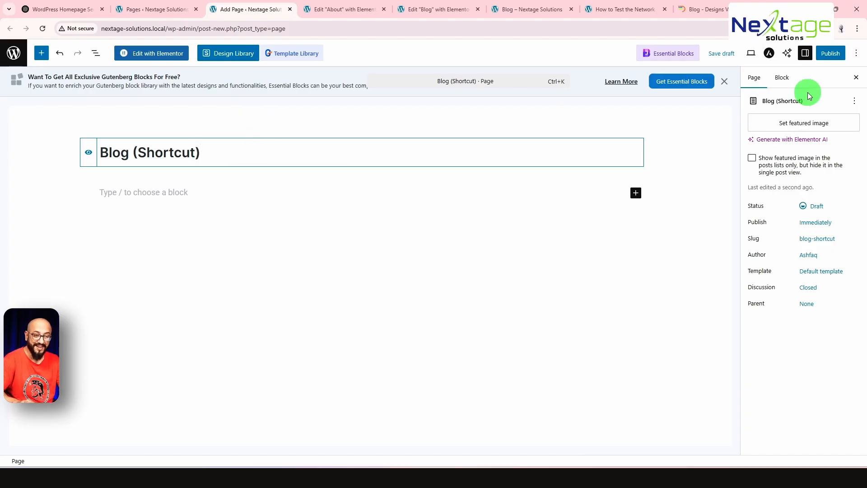
click(829, 53)
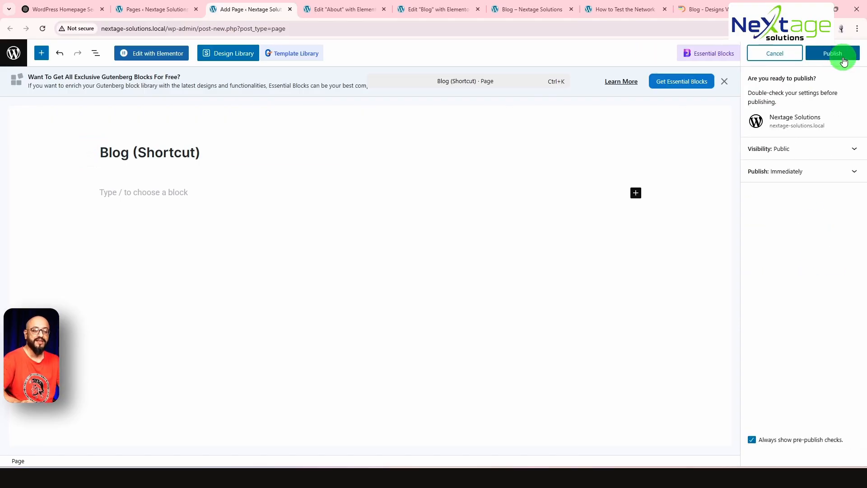
click(835, 59)
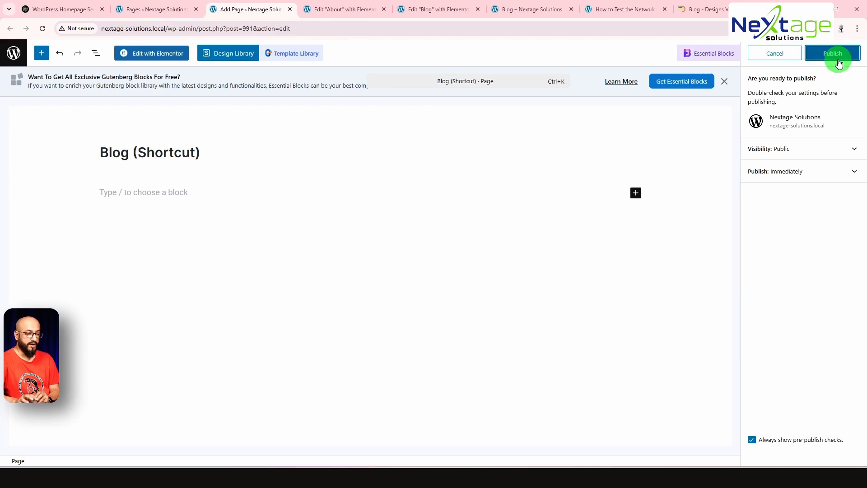
click(839, 52)
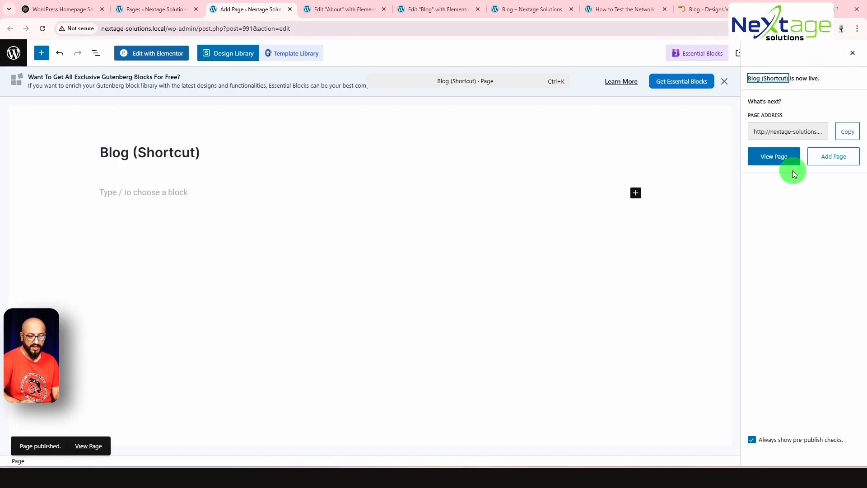
click(782, 158)
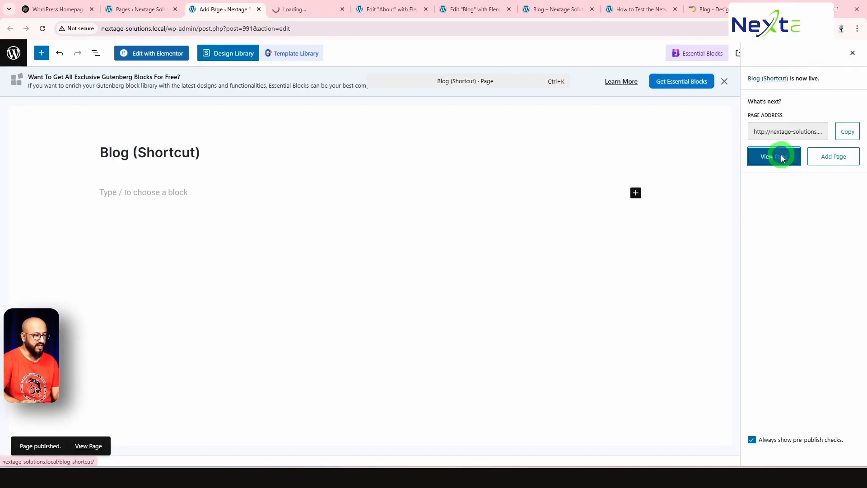
click(294, 10)
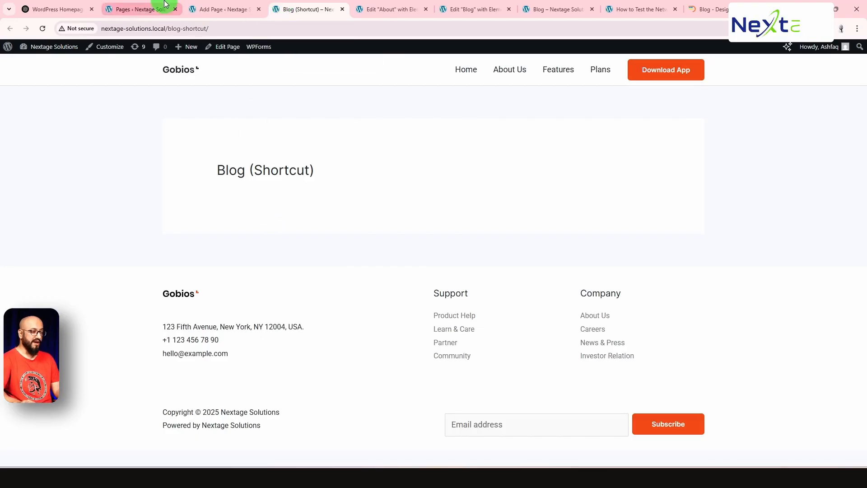
In the site's Reading Settings, set the Posts page to "Blog (Shortcut)" and save the changes.
click(143, 11)
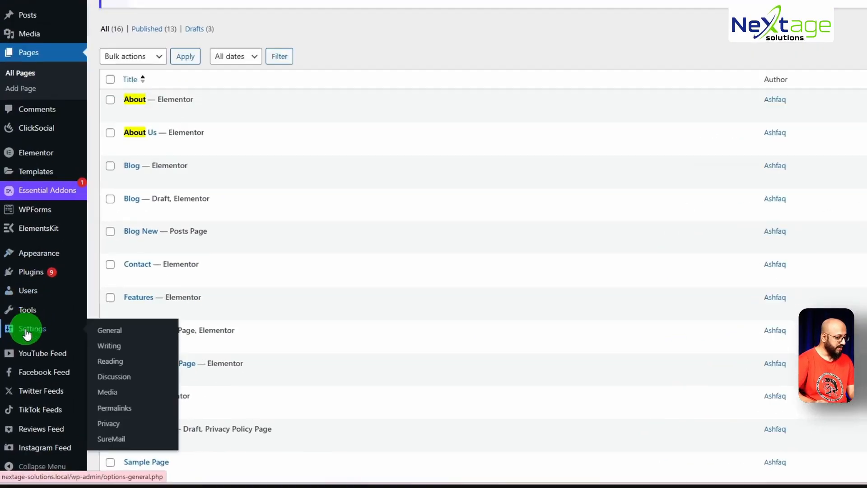
mouse_move(52, 438)
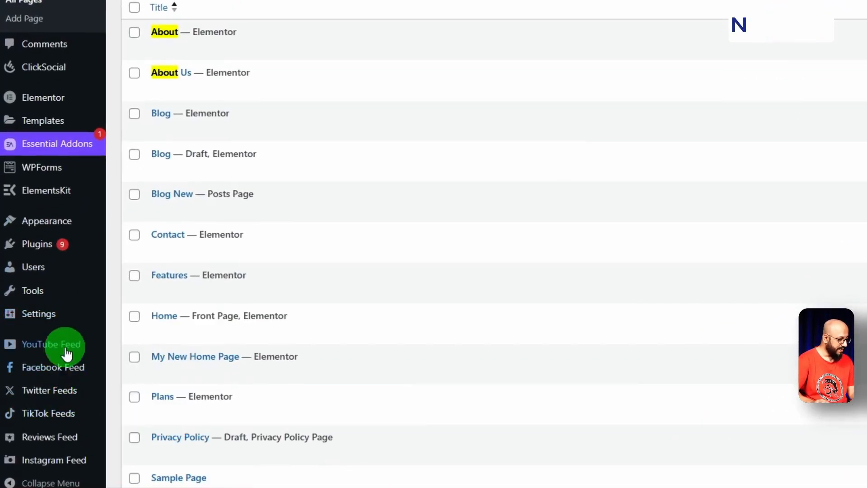
mouse_move(72, 315)
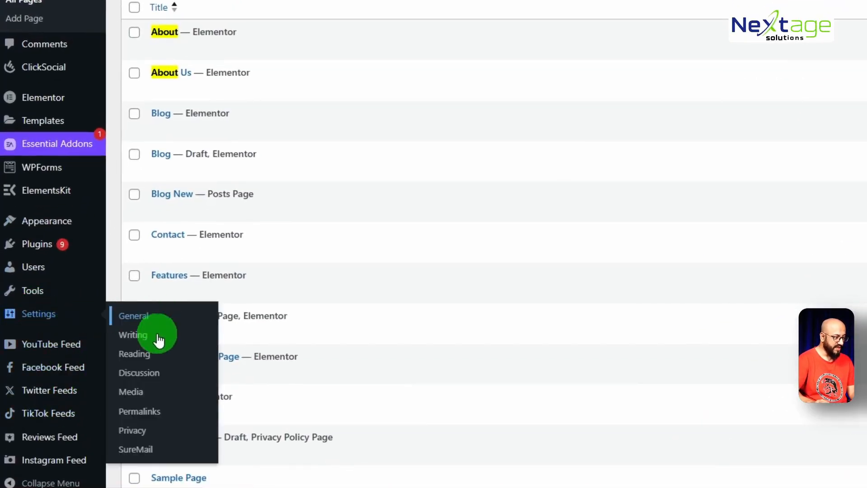
click(196, 359)
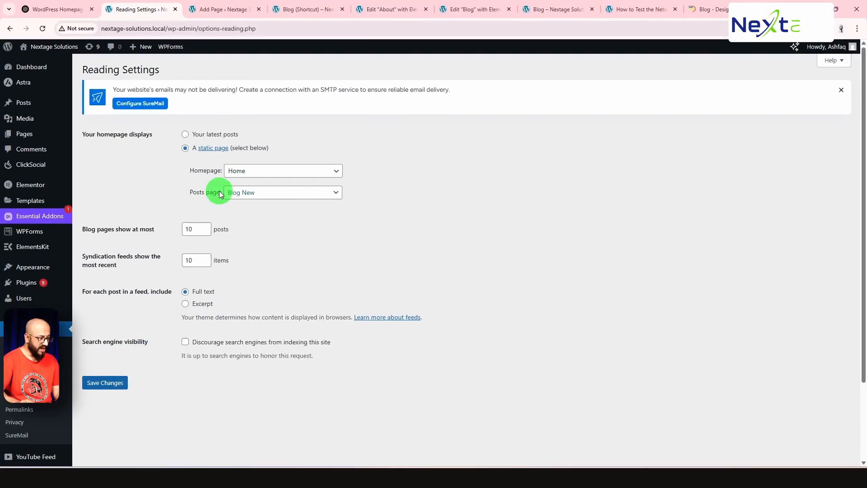
click(267, 199)
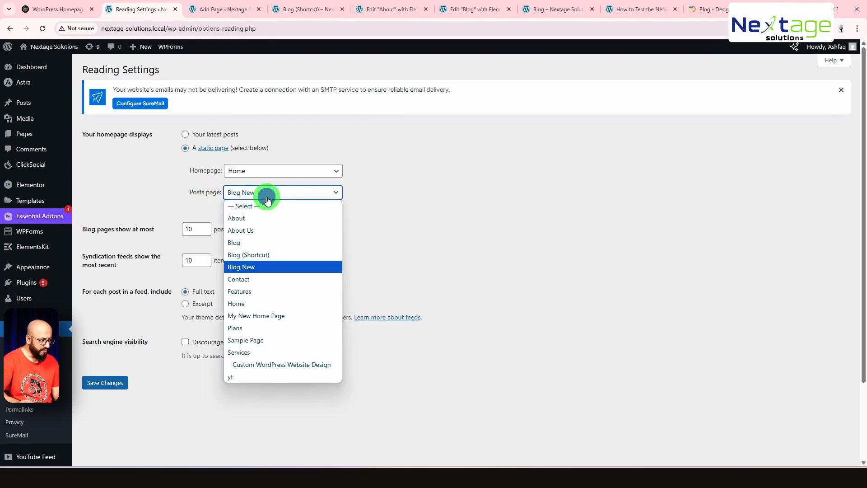
click(308, 255)
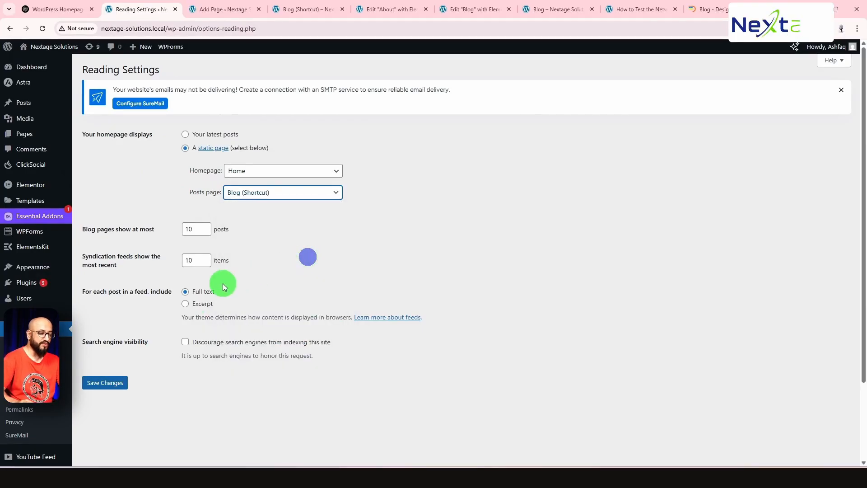
click(112, 386)
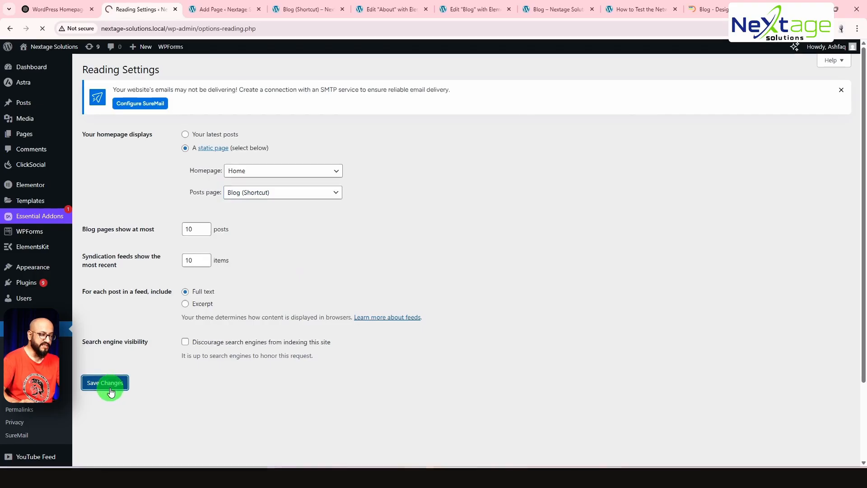
Check the reference blog post's layout, then examine the posts grid on the live "Blog (Shortcut)" page down to the footer.
click(568, 11)
click(642, 9)
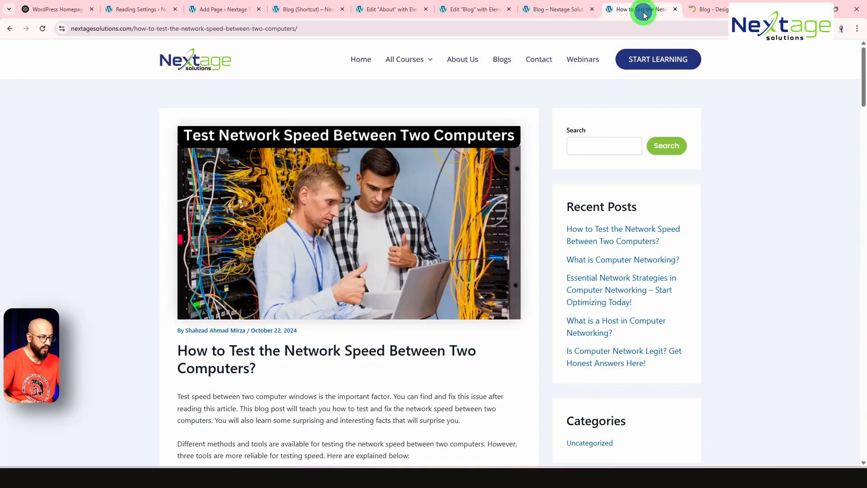
click(279, 12)
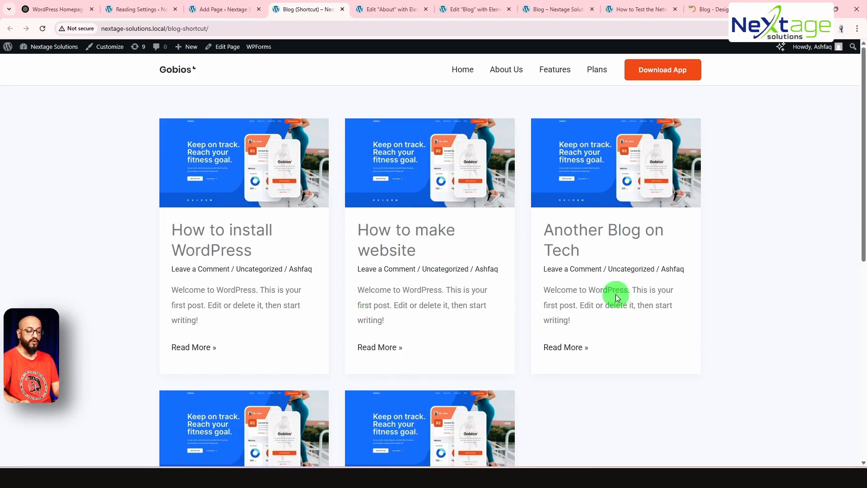
scroll(633, 289, down, 9)
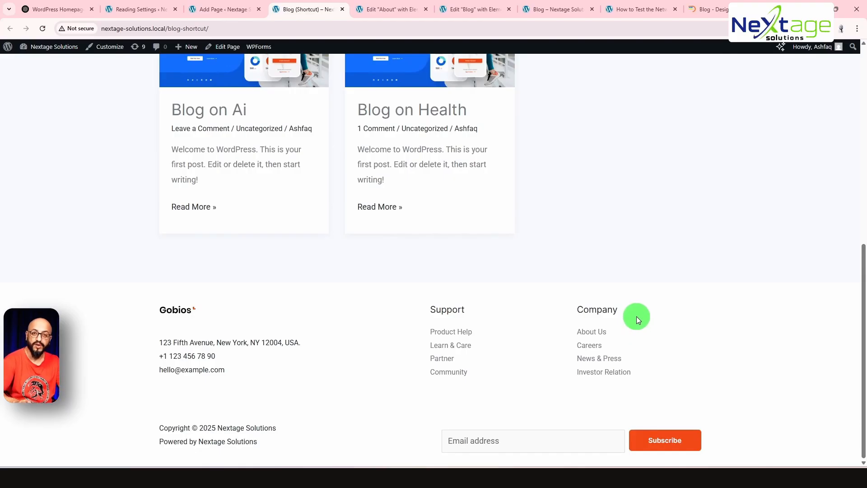
scroll(637, 319, up, 4)
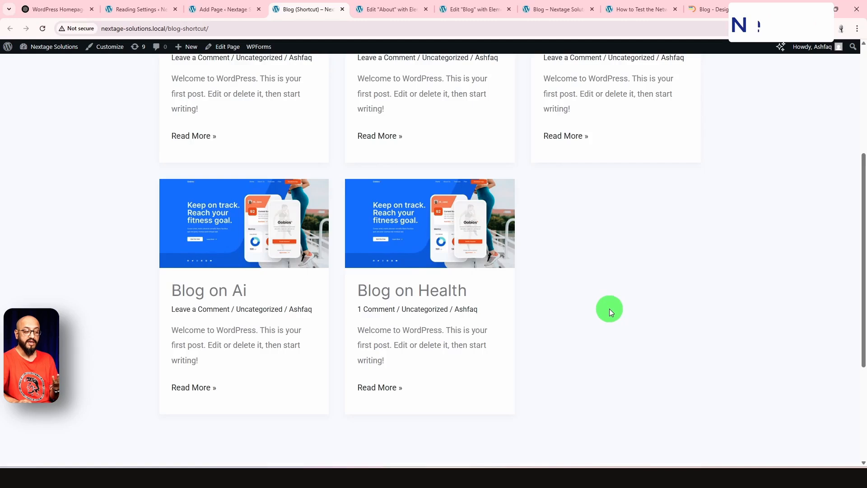
scroll(609, 309, up, 3)
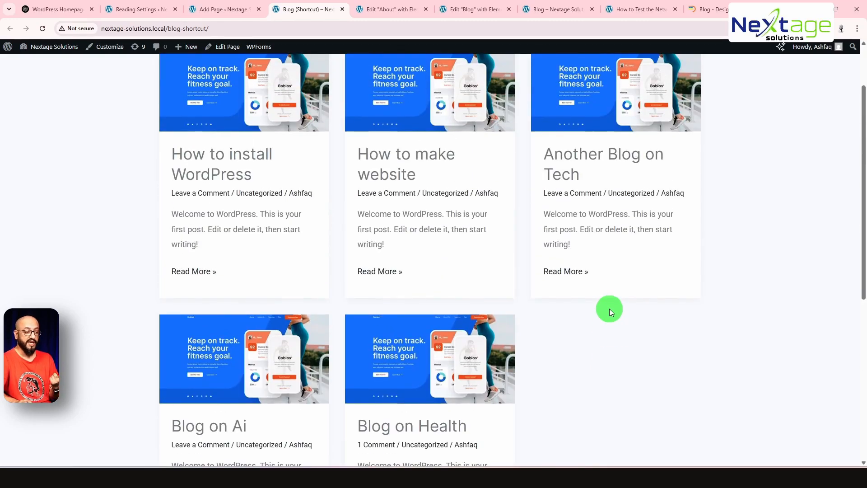
scroll(609, 308, up, 2)
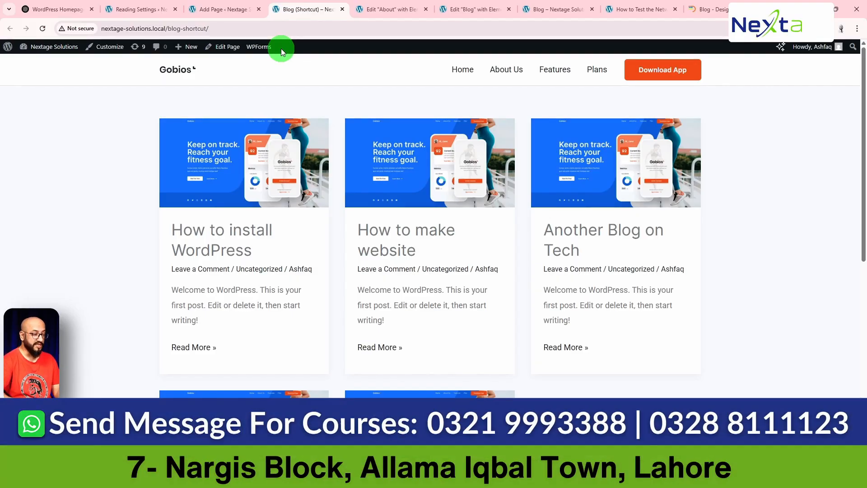
Open the theme customizer for the "Blog (Shortcut)" page in a separate tab and bring up the Blog / Archive post type settings.
ctrl+click(107, 48)
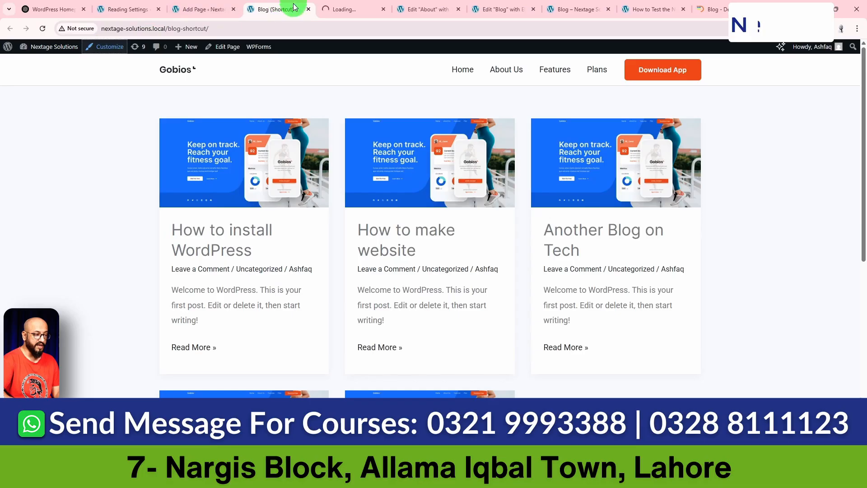
click(348, 6)
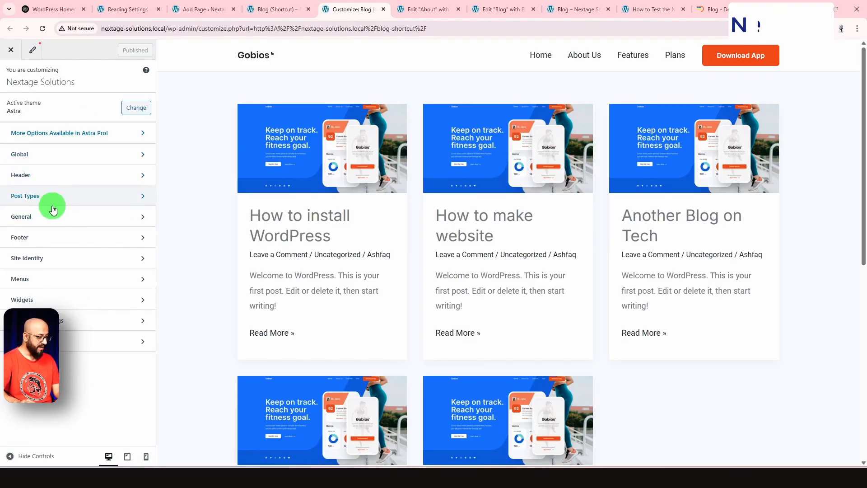
click(69, 203)
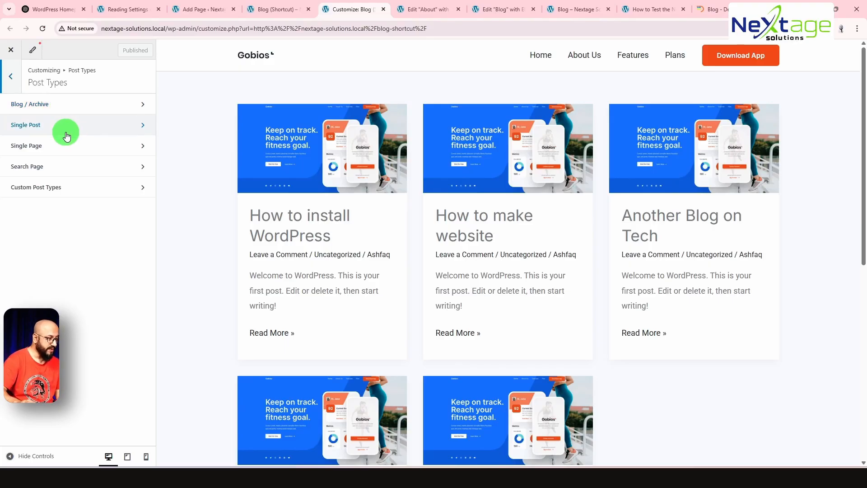
click(75, 107)
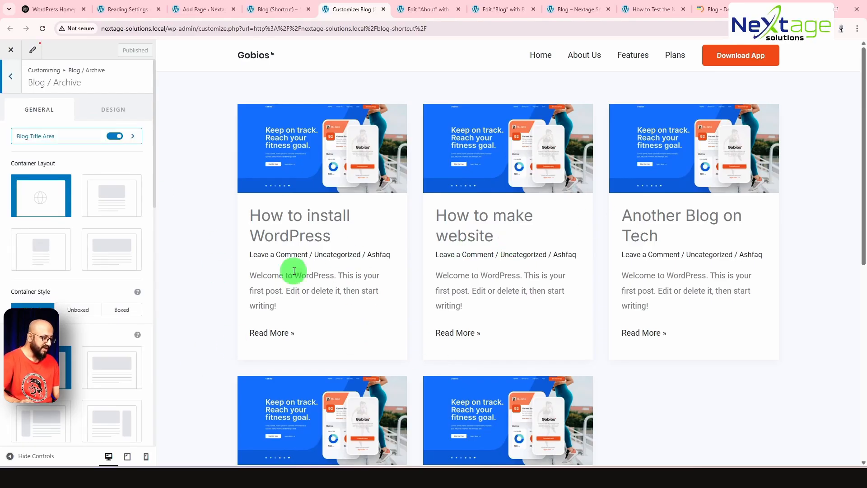
Change the blog archive's container layout from the default to the adjacent option and set its container style to Boxed.
click(112, 199)
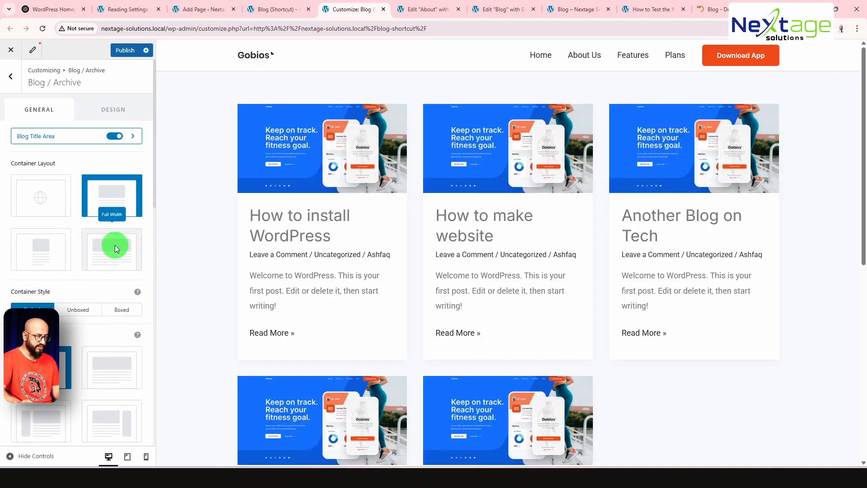
scroll(115, 244, down, 2)
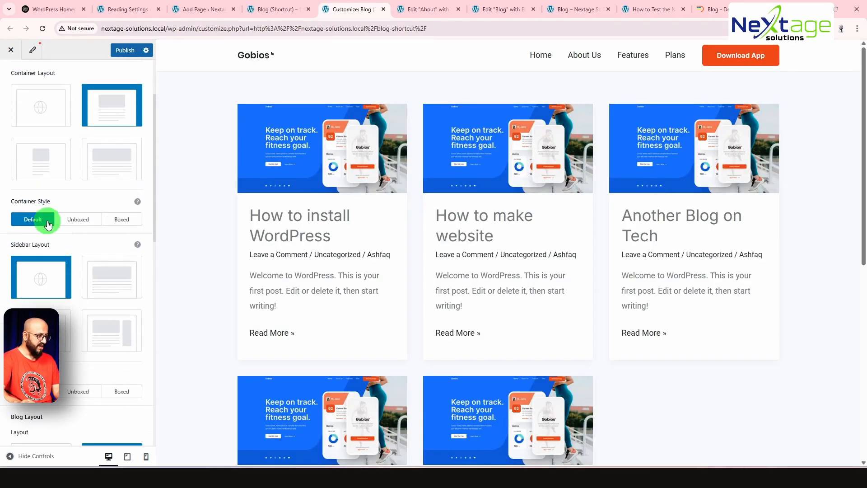
click(85, 221)
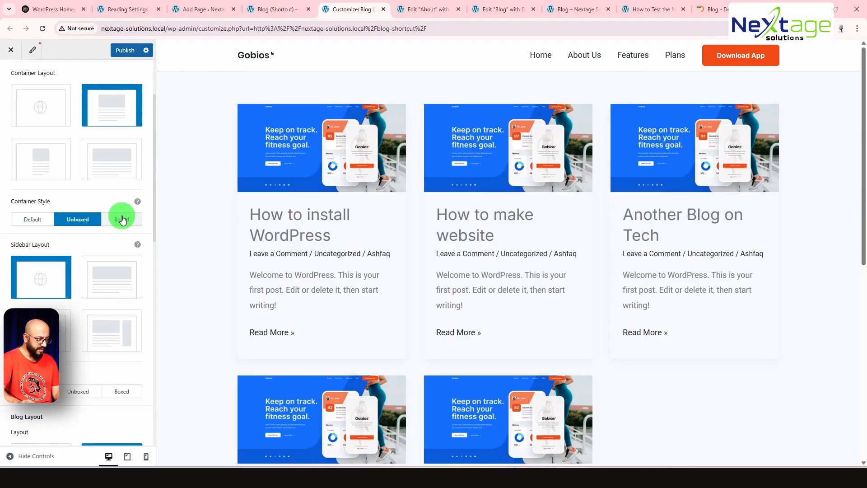
click(122, 220)
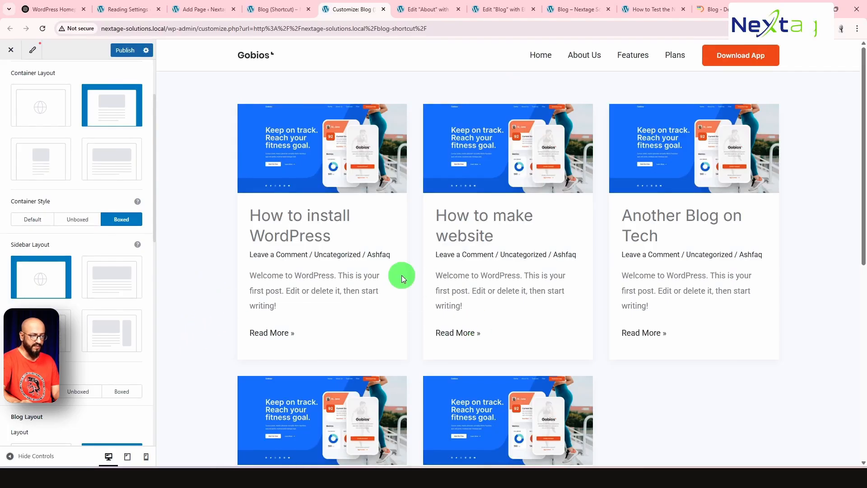
key(ctrl+minus)
key(ctrl+minus)
key(ctrl+minus)
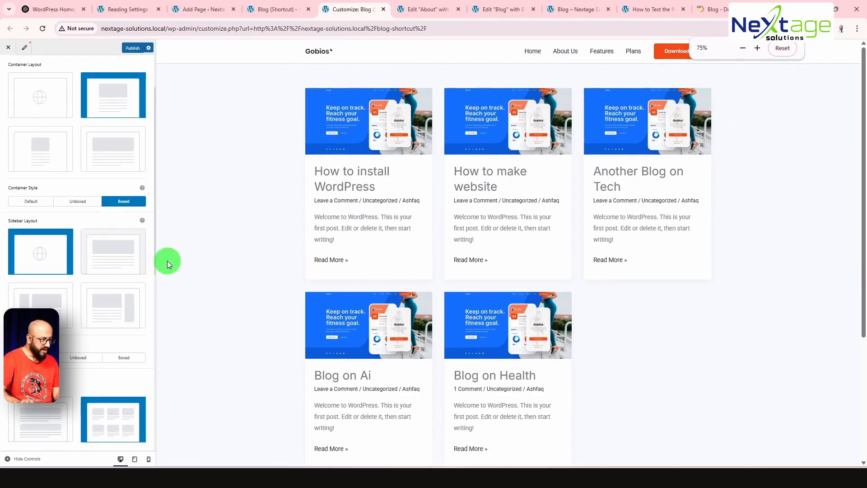
key(ctrl+0)
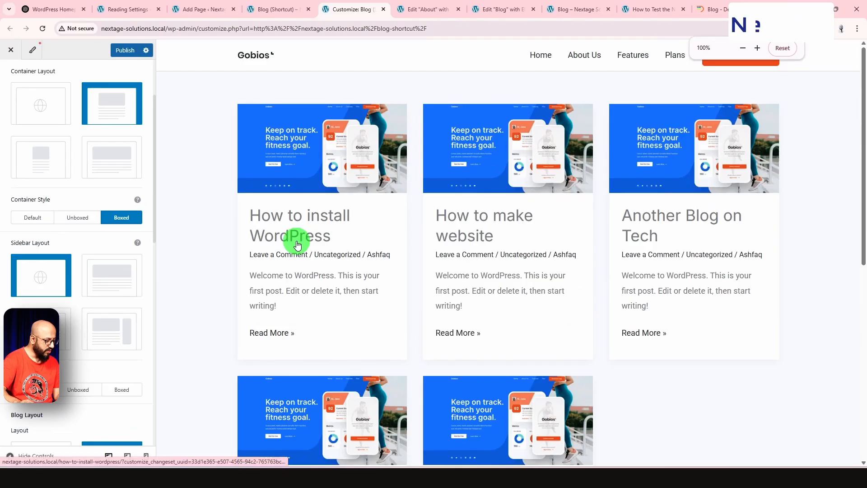
Set the blog archive's sidebar layout to the one with the sidebar to the right of the posts.
scroll(88, 291, down, 1)
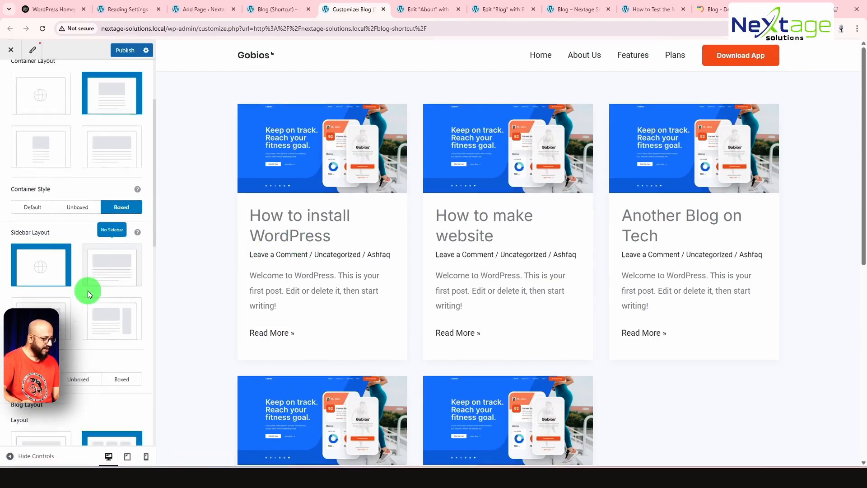
scroll(87, 291, down, 2)
click(115, 243)
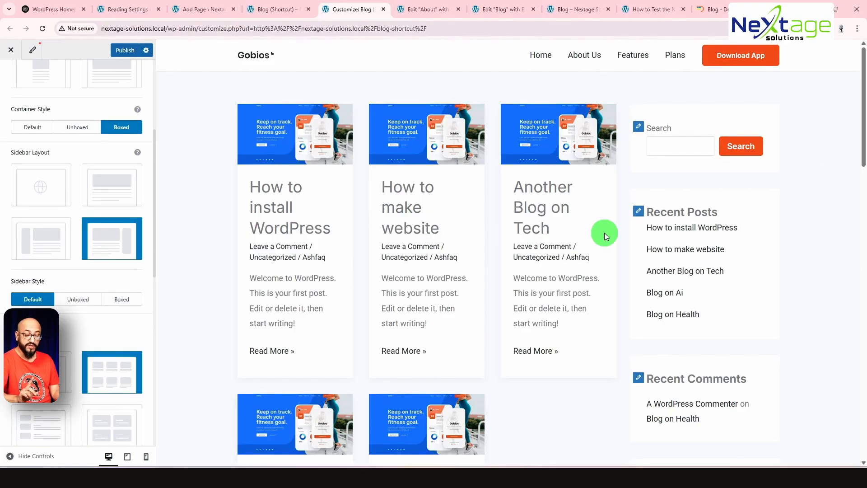
Switch the blog layout to Classic Layout and review the posts in the preview.
scroll(102, 284, down, 2)
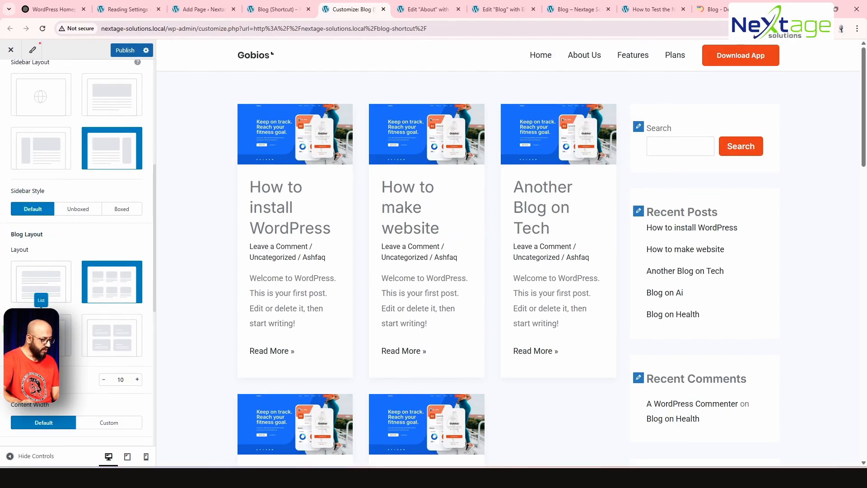
click(38, 291)
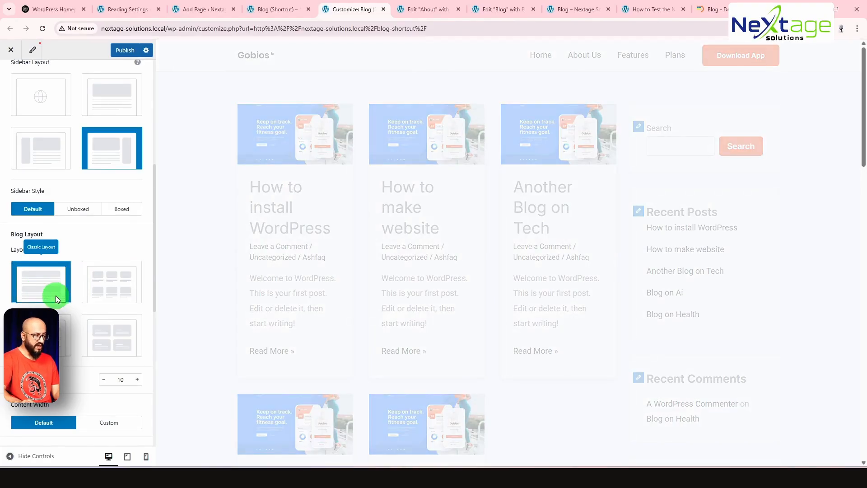
scroll(416, 270, down, 2)
scroll(416, 270, down, 14)
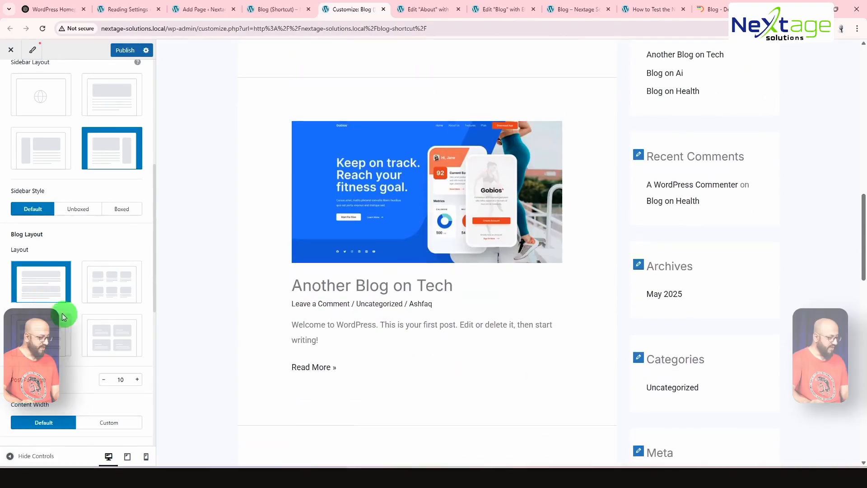
Try the blog layout that places each post's image beside its text and review the posts in the preview.
click(44, 346)
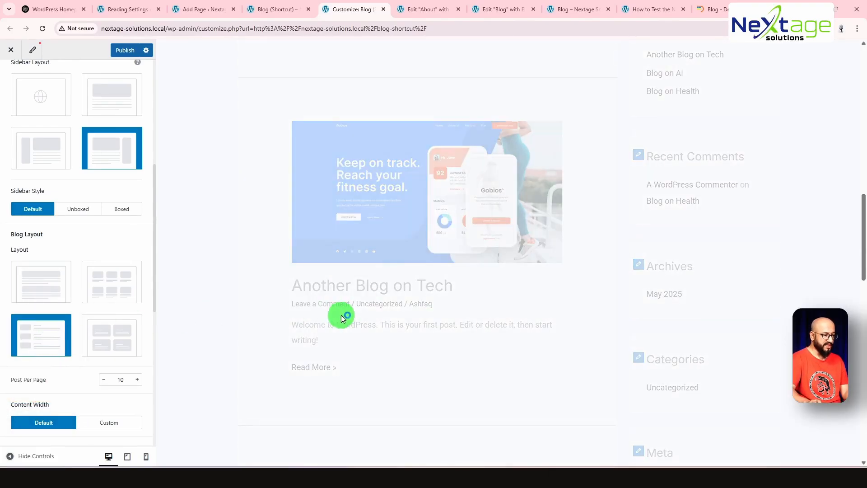
scroll(419, 309, down, 2)
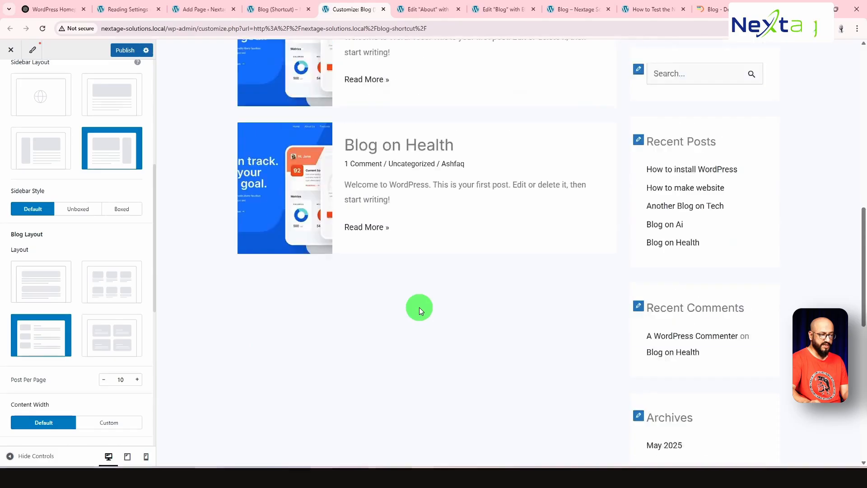
scroll(421, 309, up, 8)
scroll(453, 342, up, 4)
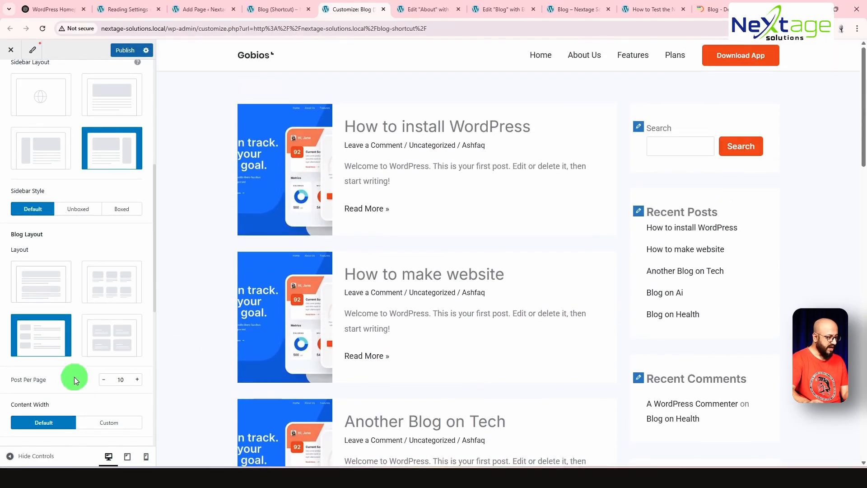
Compare the Grid and Cover blog layouts in the preview and settle on Grid.
click(113, 286)
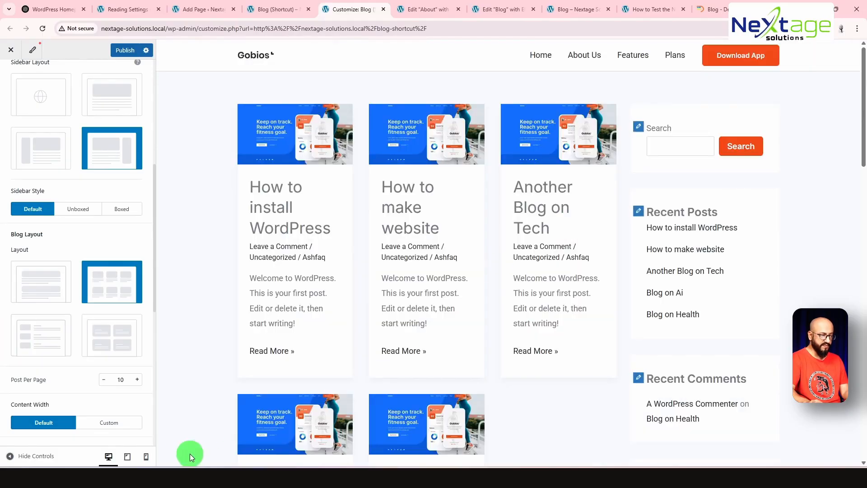
click(116, 342)
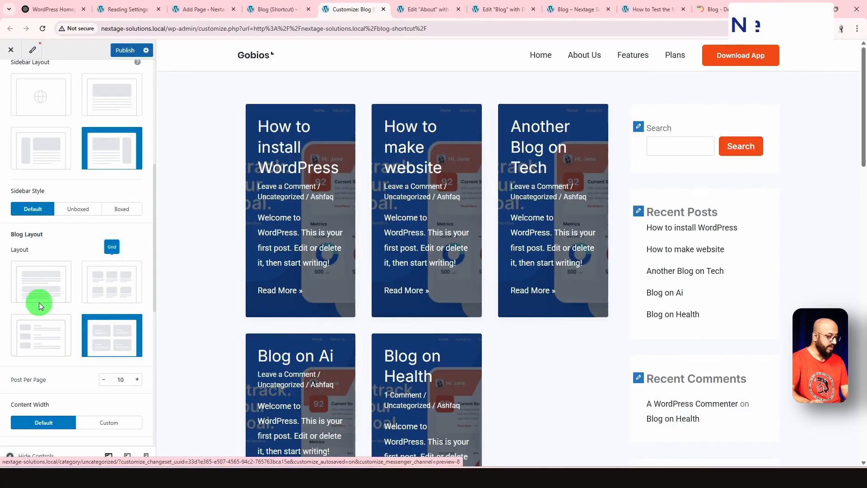
click(113, 288)
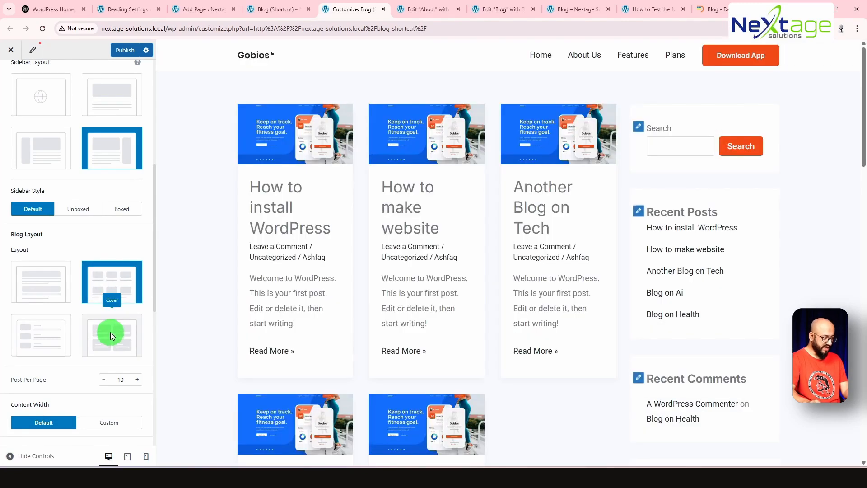
Hide the Featured Image in the post elements to see its effect on the cards, and show it again.
scroll(22, 311, down, 2)
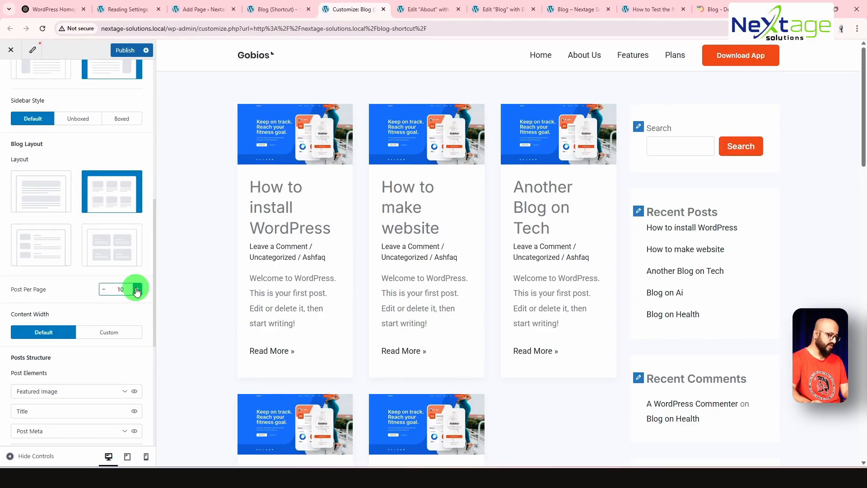
scroll(63, 353, down, 2)
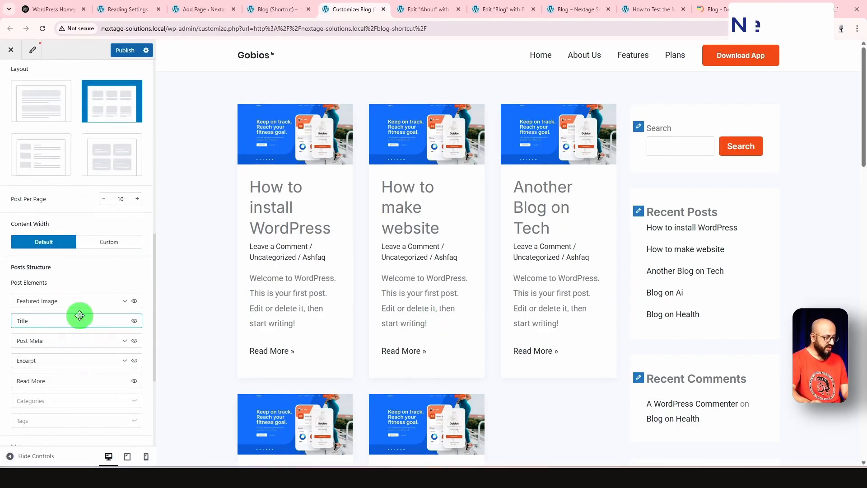
scroll(79, 315, down, 2)
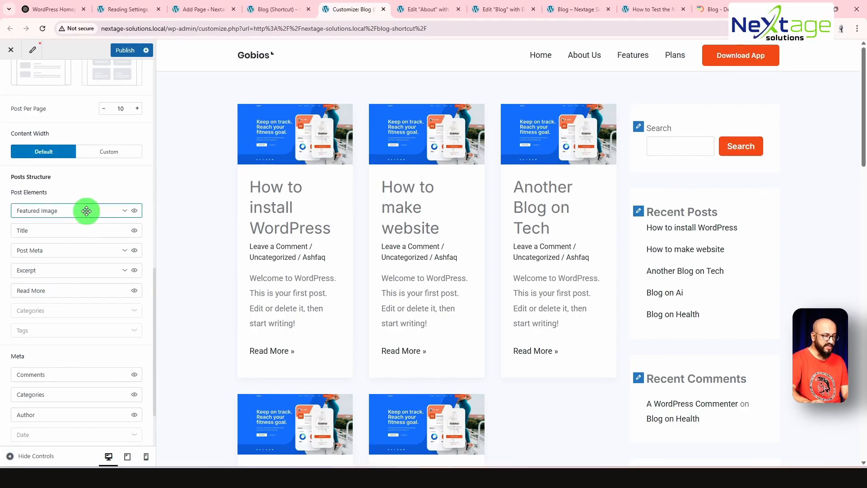
click(135, 211)
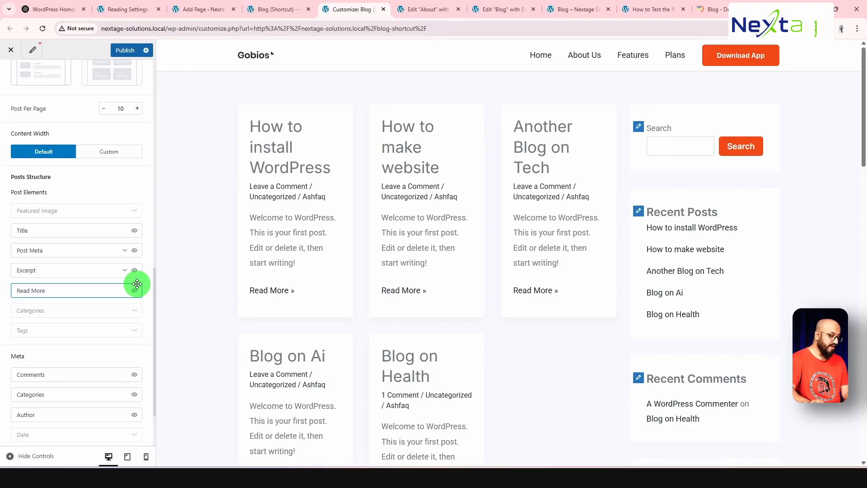
click(135, 211)
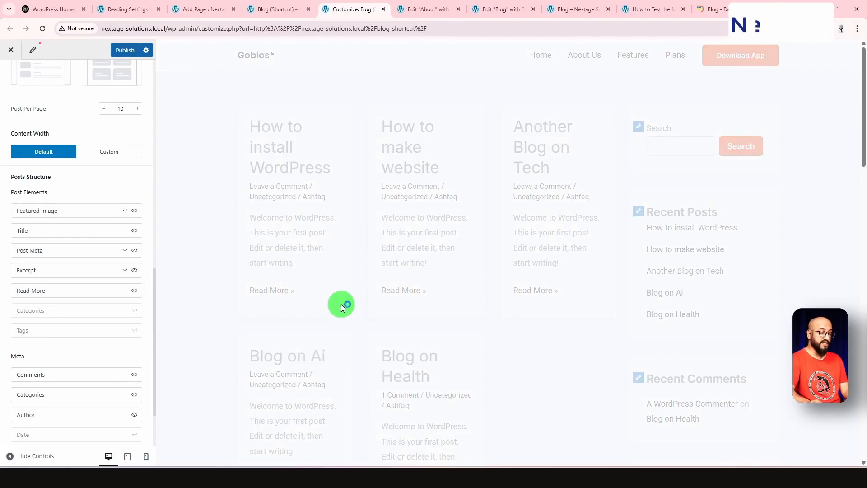
Expand the Excerpt element's post content options and hide Comments in the post meta.
scroll(122, 350, down, 1)
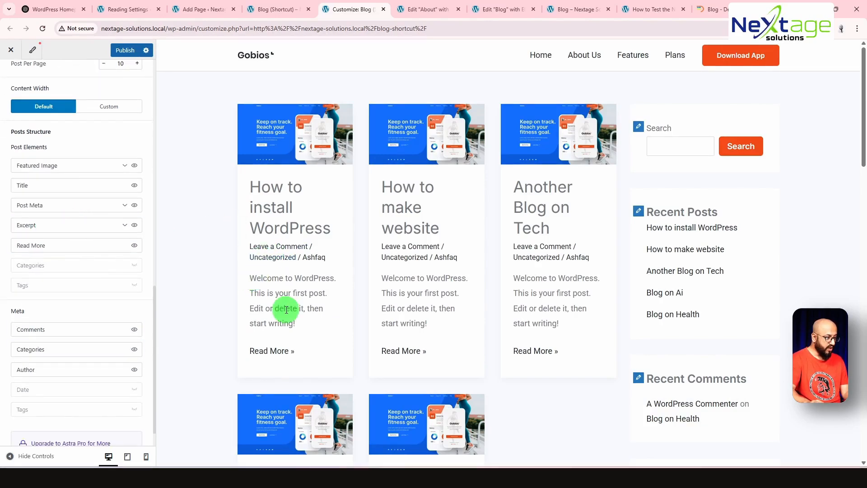
click(125, 228)
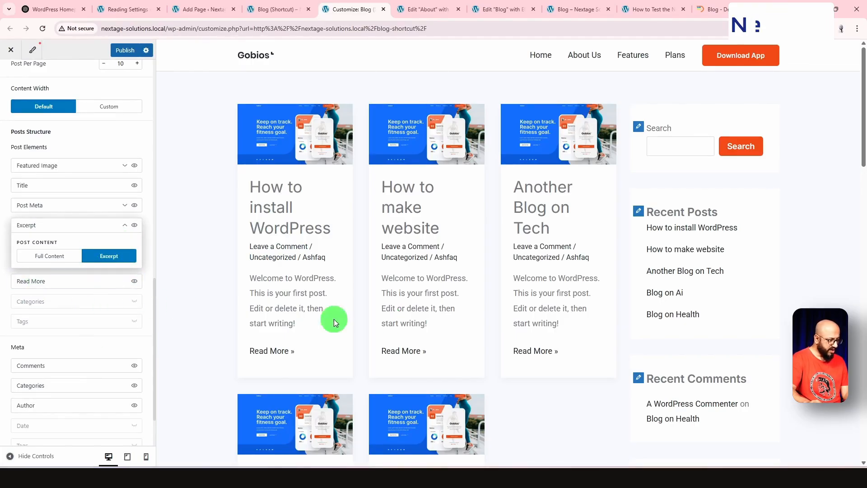
scroll(304, 347, down, 1)
scroll(86, 335, down, 2)
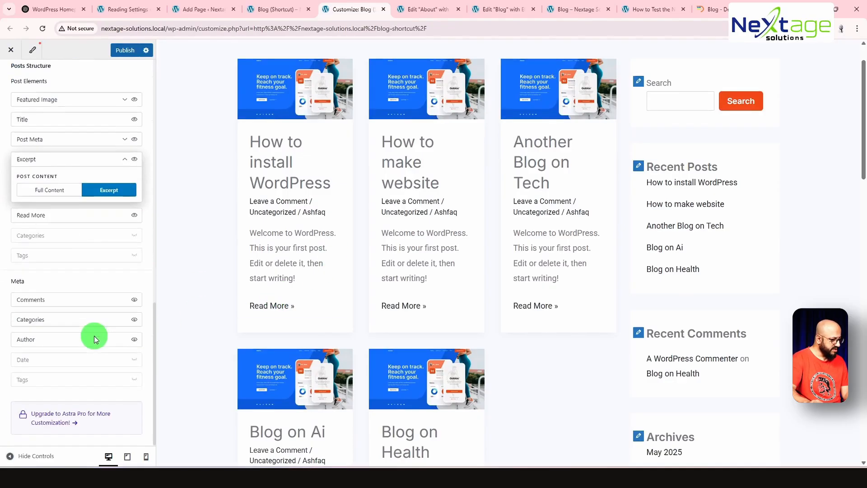
click(134, 301)
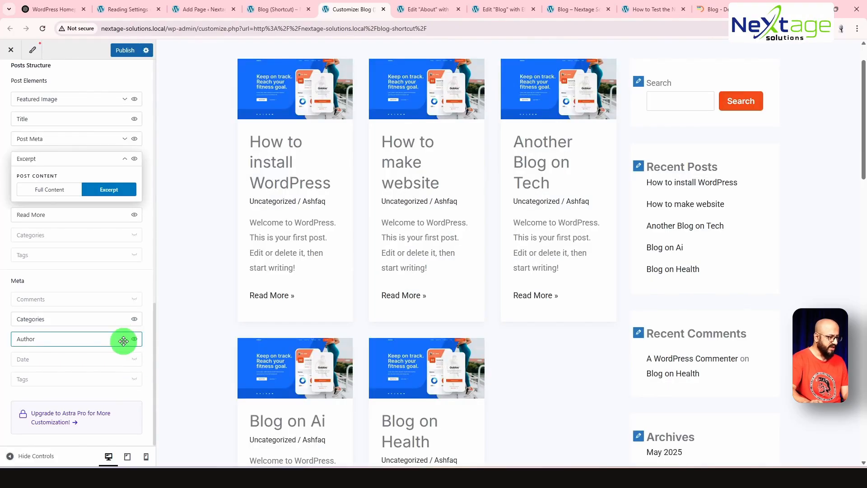
Preview the blog archive at full width with the customizer controls hidden, and bring the controls back.
scroll(127, 340, up, 10)
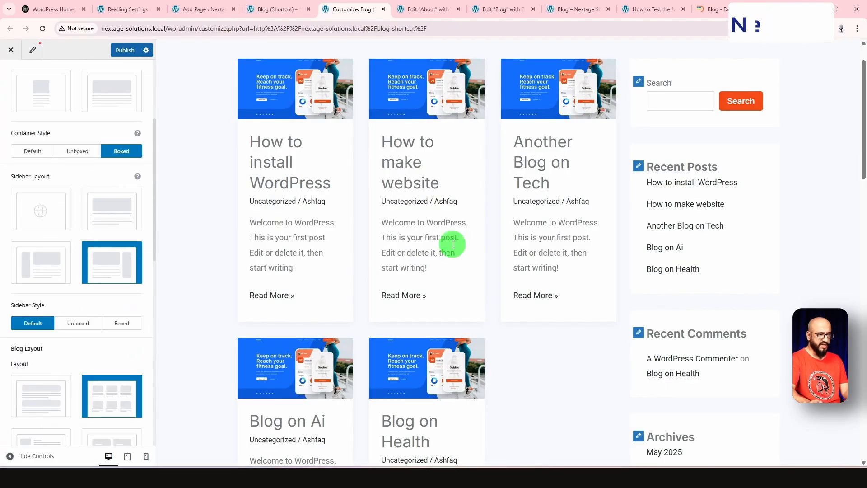
click(28, 460)
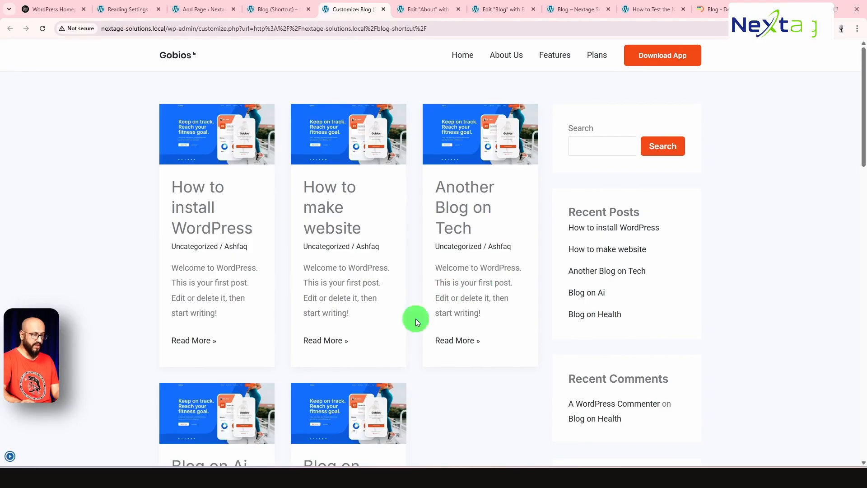
click(7, 460)
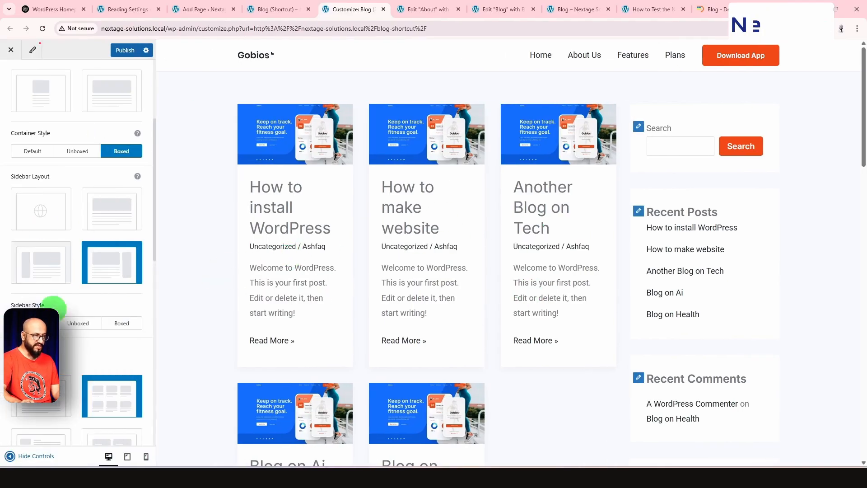
scroll(40, 243, up, 4)
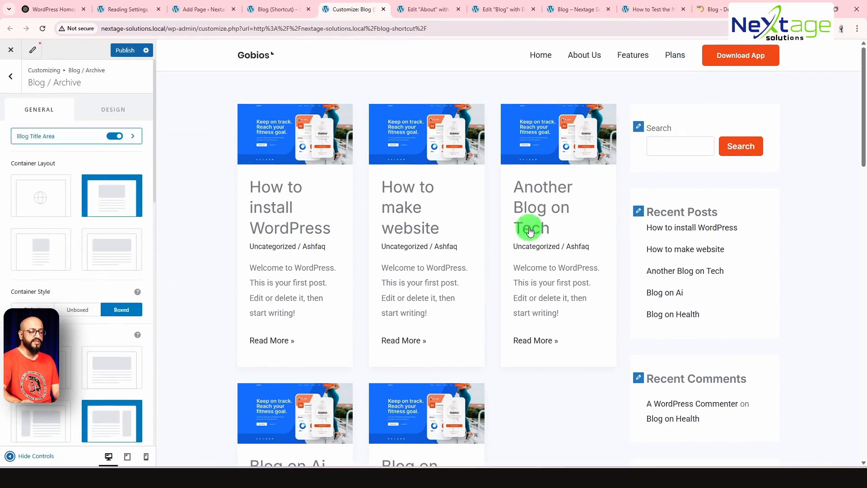
In the blog archive's design settings, set the post title size to 22 px and the meta font size to 12 px.
click(112, 112)
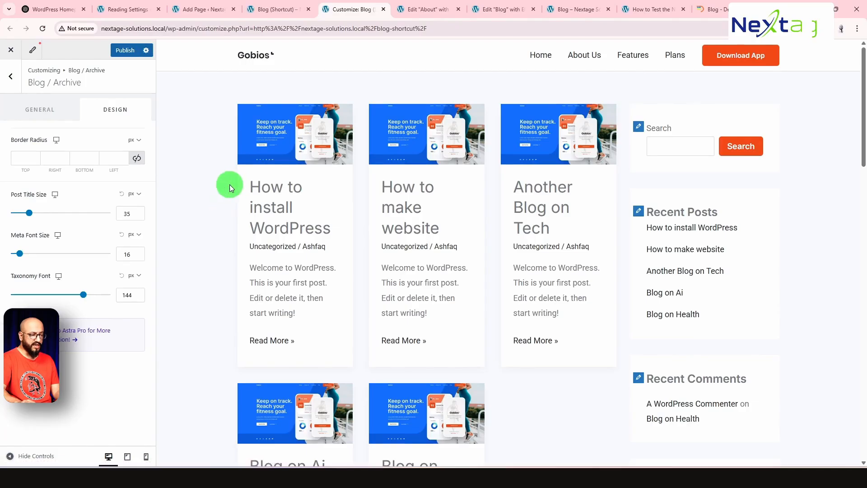
double_click(131, 215)
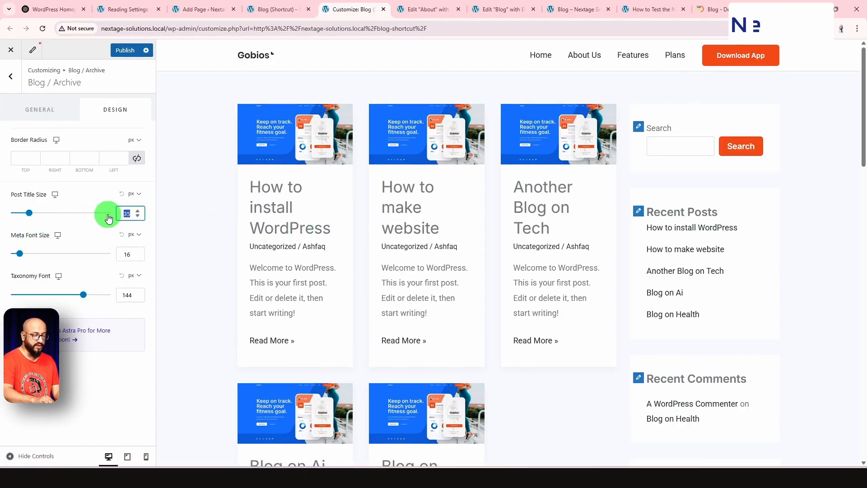
text(23)
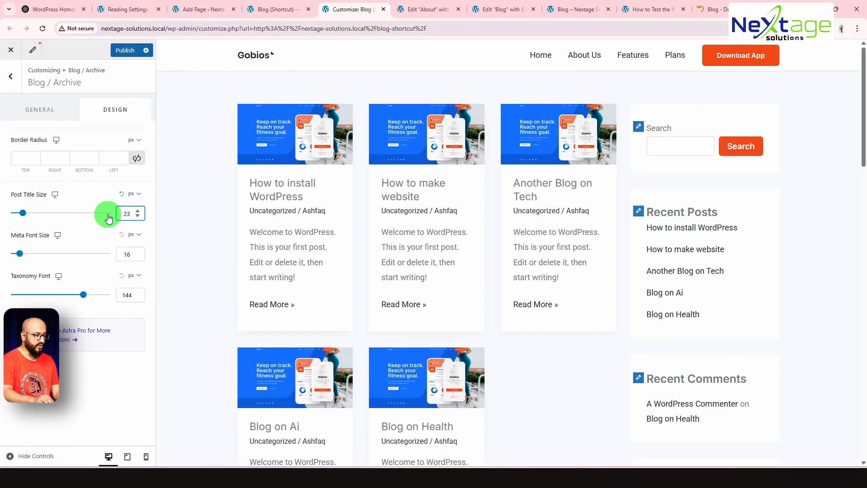
key(Down)
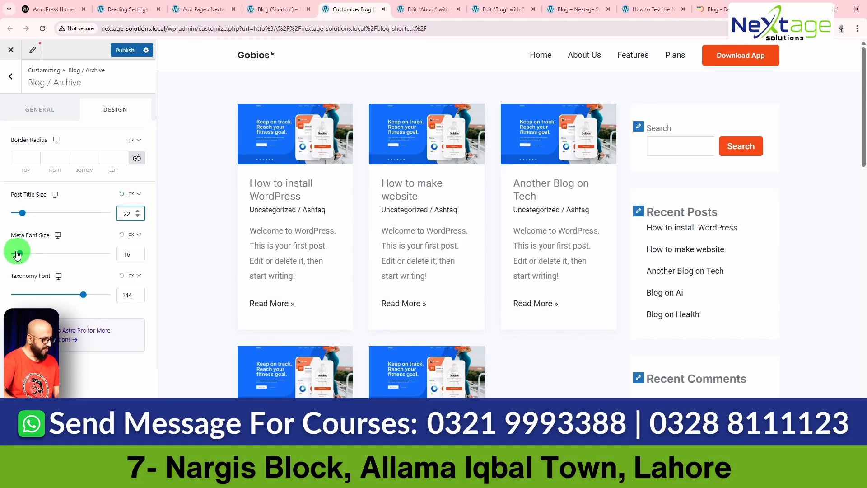
double_click(129, 254)
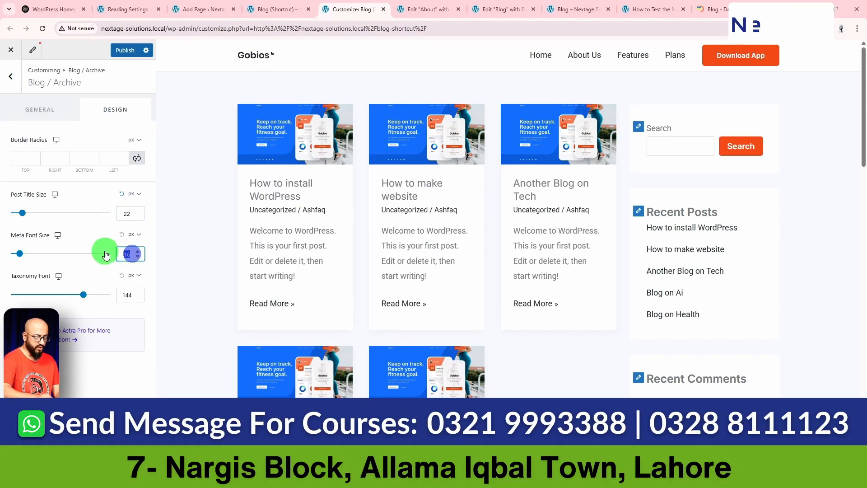
text(12)
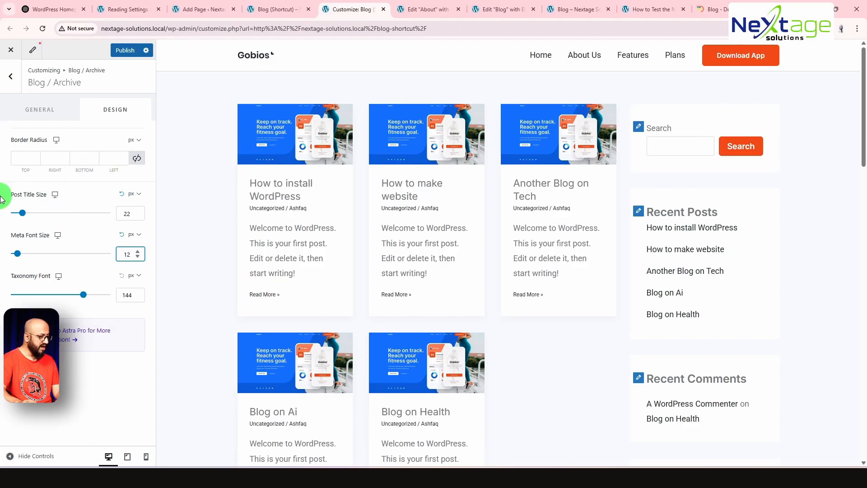
Link the blog archive's border radius values and set all four sides to 12 px.
click(24, 153)
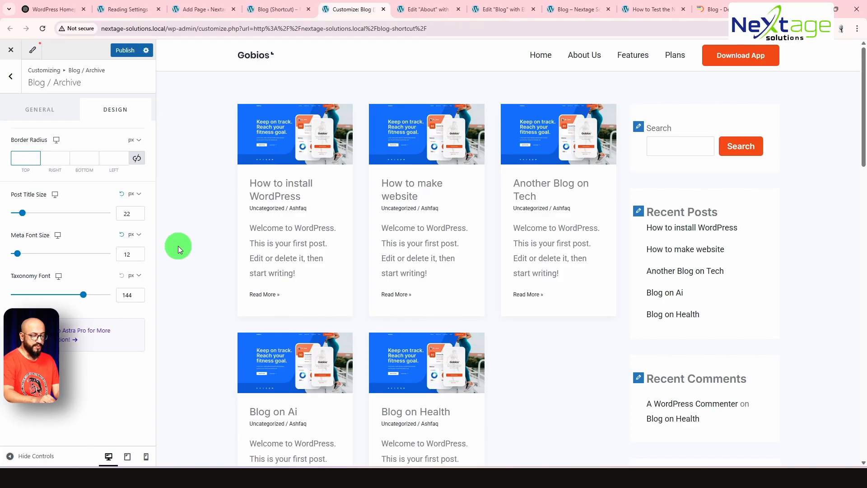
text(15)
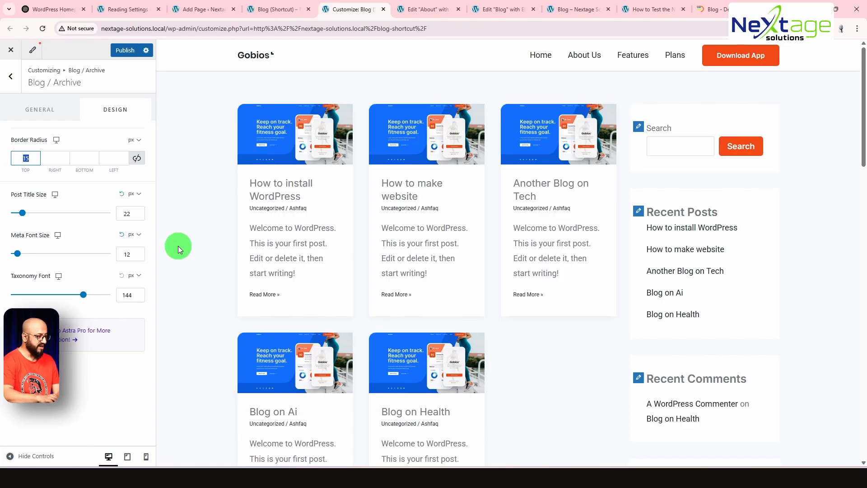
text(12)
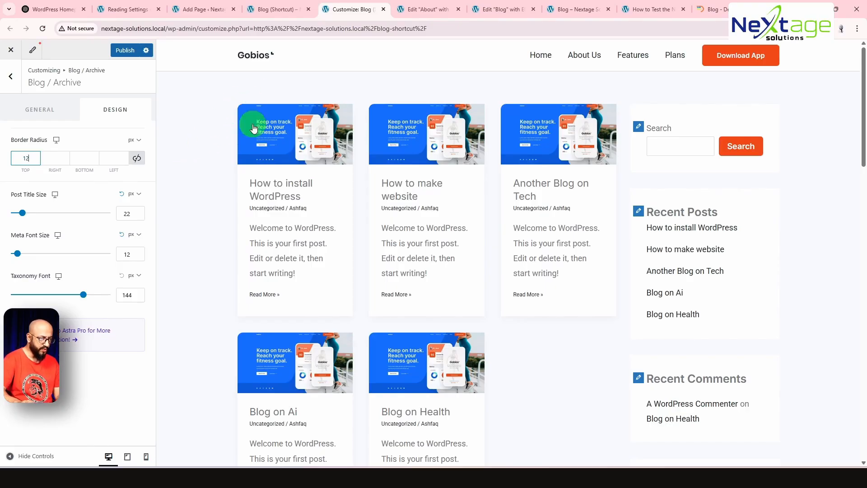
scroll(354, 320, down, 3)
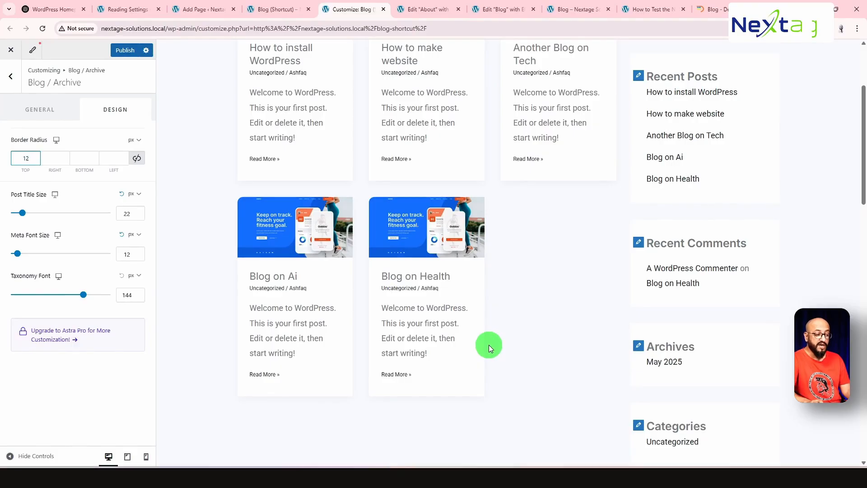
click(53, 160)
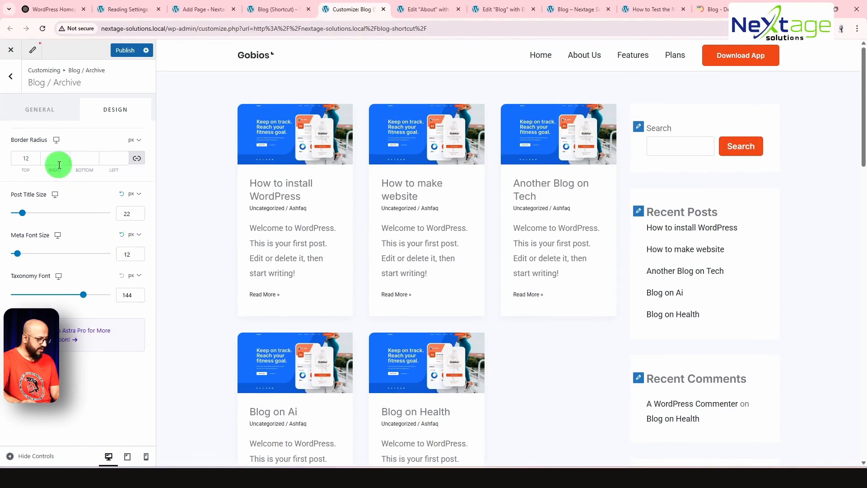
click(26, 159)
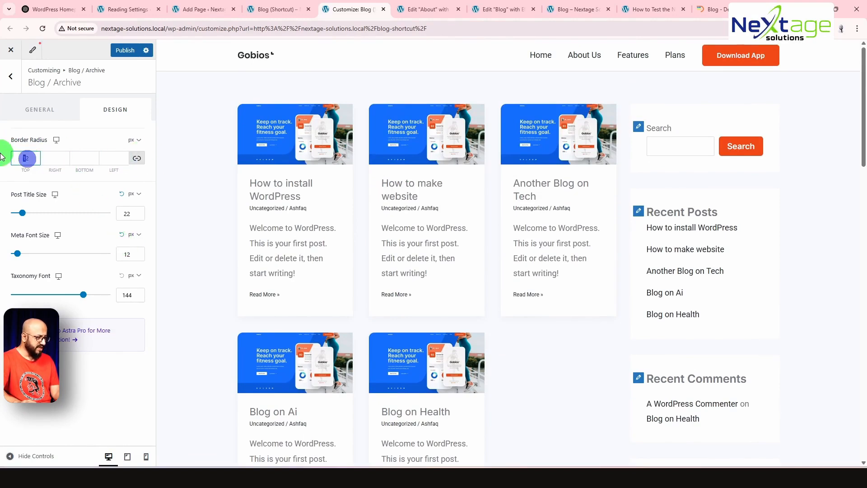
text(12)
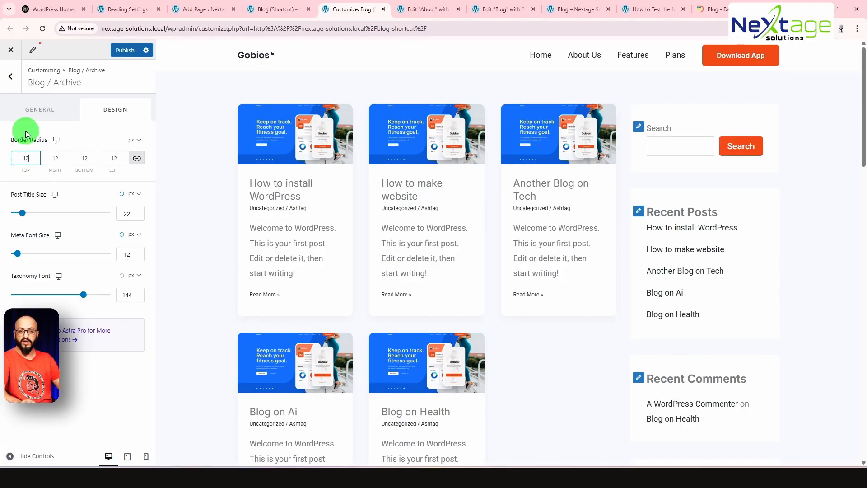
Publish the customizer changes and review the post grid and sidebar on the live "Blog (Shortcut)" page.
click(126, 52)
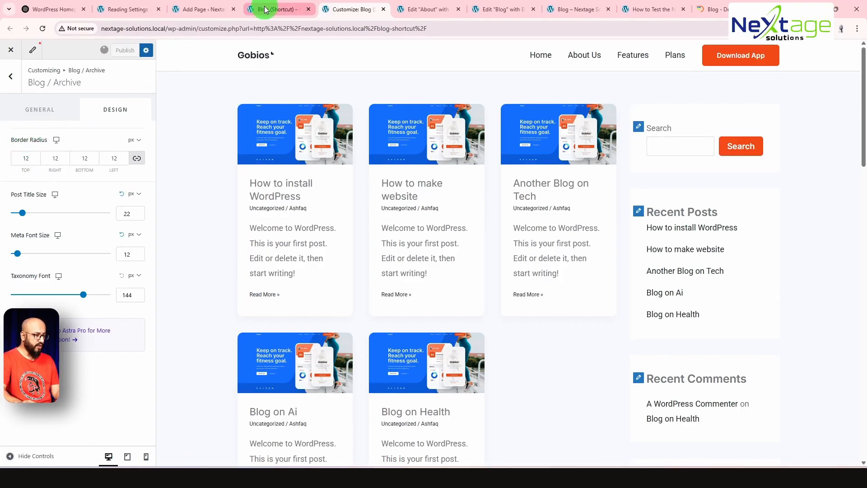
click(265, 10)
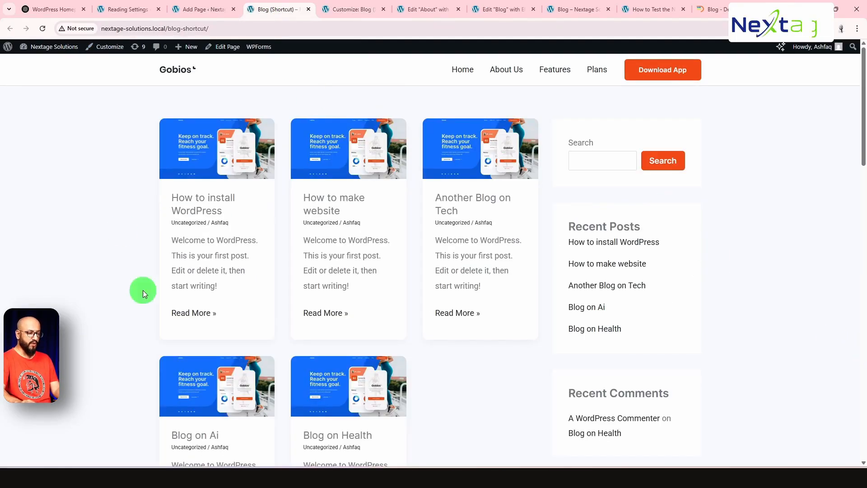
scroll(538, 361, down, 3)
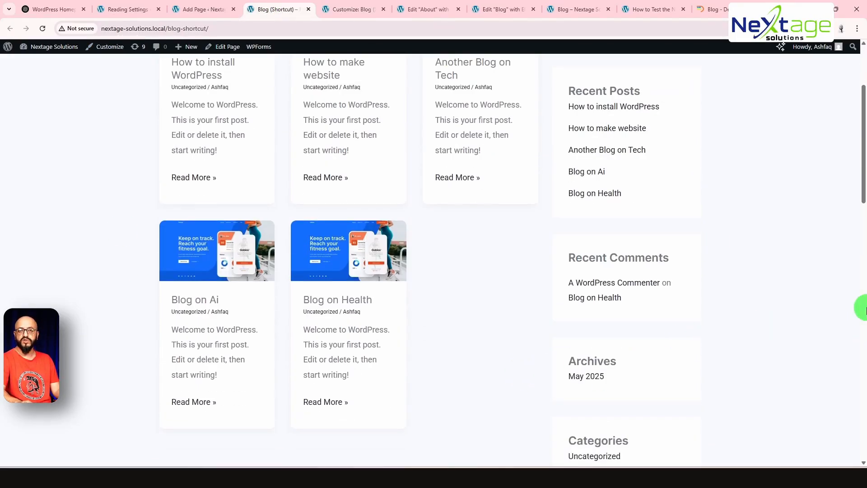
scroll(486, 333, down, 3)
scroll(496, 337, up, 6)
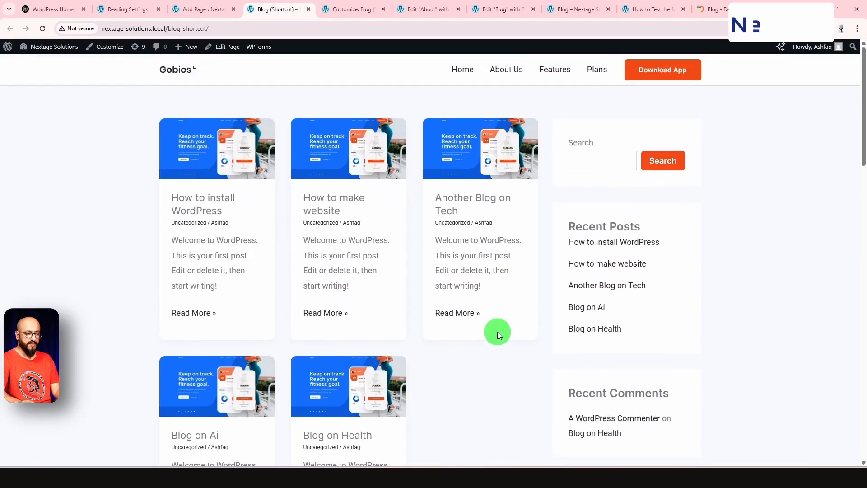